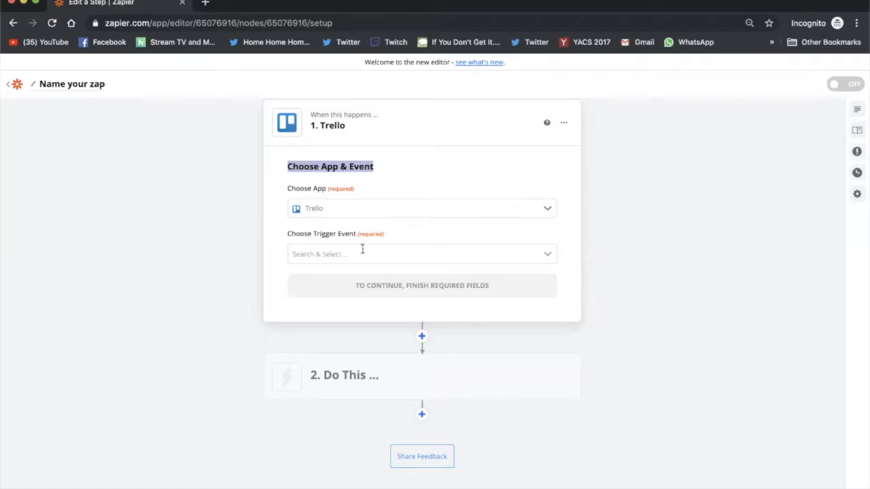
Set the Trello trigger event to New Card and continue to the account selection.
left_click(412, 251)
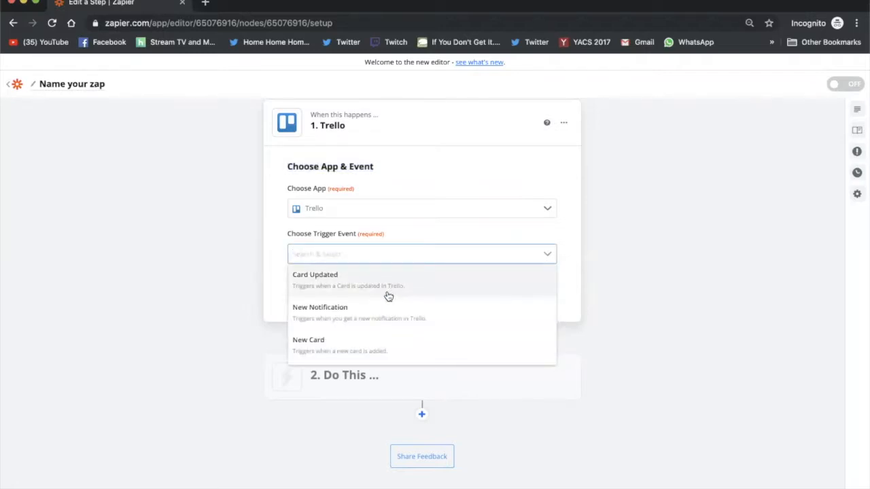
scroll(388, 296, "down", 10)
scroll(388, 296, "up", 1)
scroll(387, 296, "up", 5)
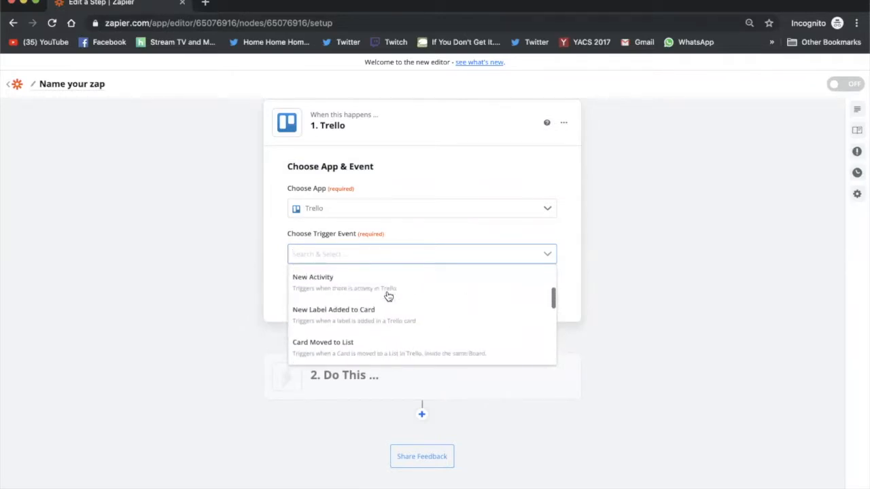
scroll(388, 296, "up", 3)
scroll(388, 296, "down", 1)
scroll(388, 296, "up", 1)
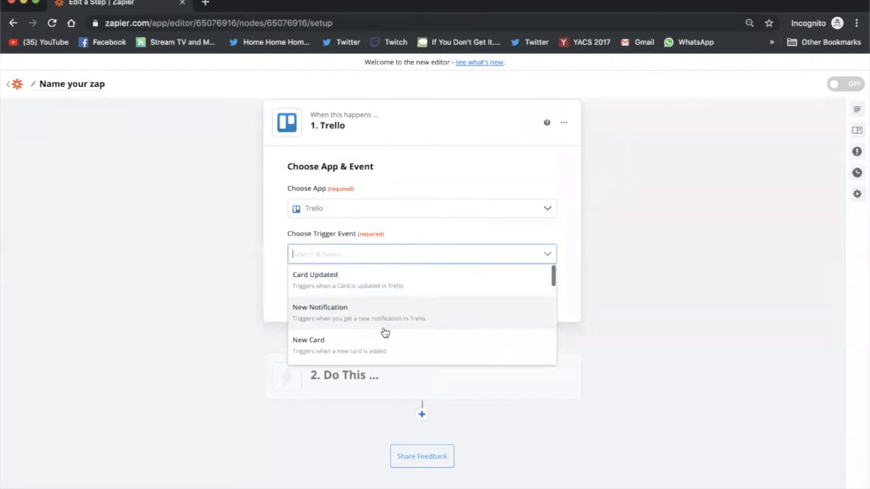
scroll(384, 332, "down", 1)
scroll(385, 333, "down", 1)
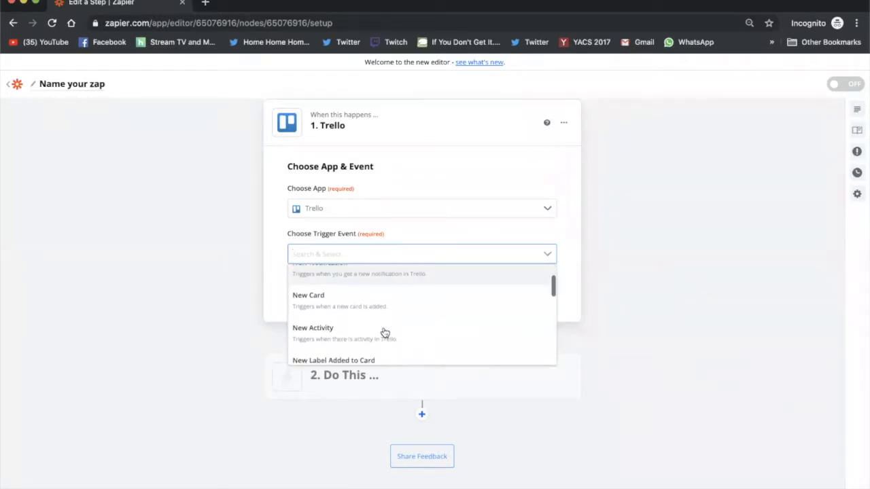
left_click(417, 291)
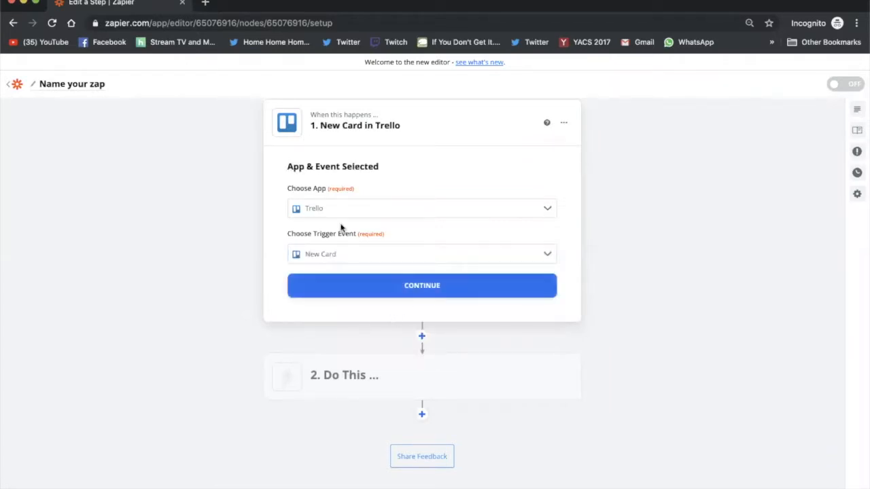
left_click(444, 287)
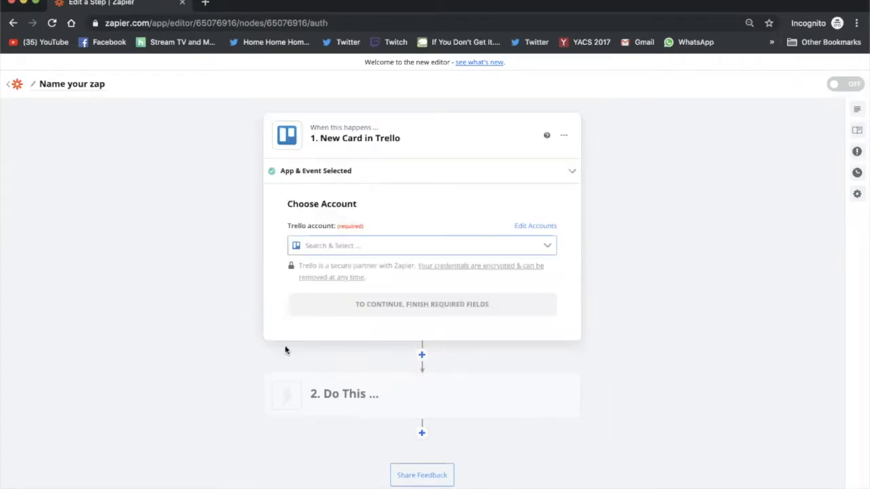
Select the existing connected Trello account for the trigger and continue to the card customization.
left_click(328, 247)
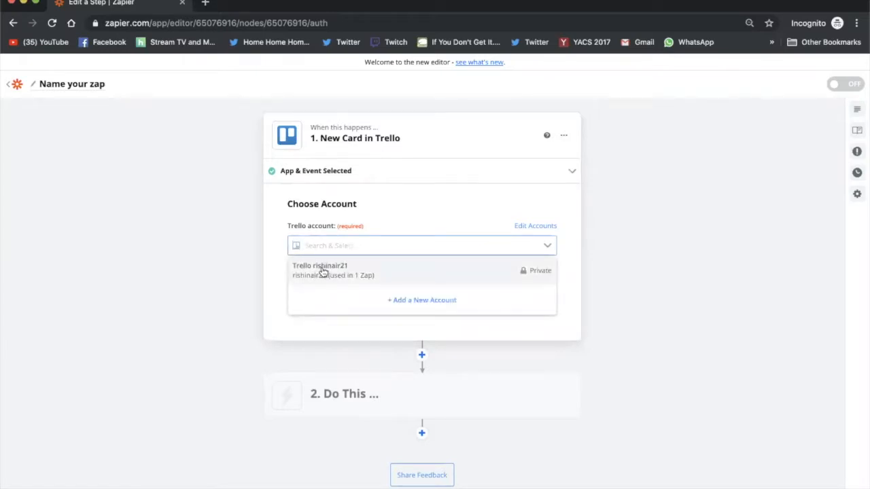
left_click(323, 273)
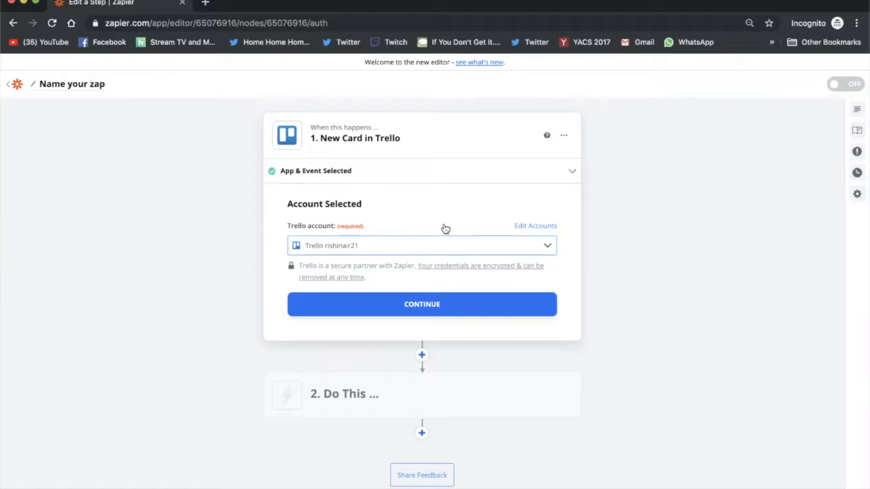
left_click(419, 305)
left_click_drag(294, 265, 408, 267)
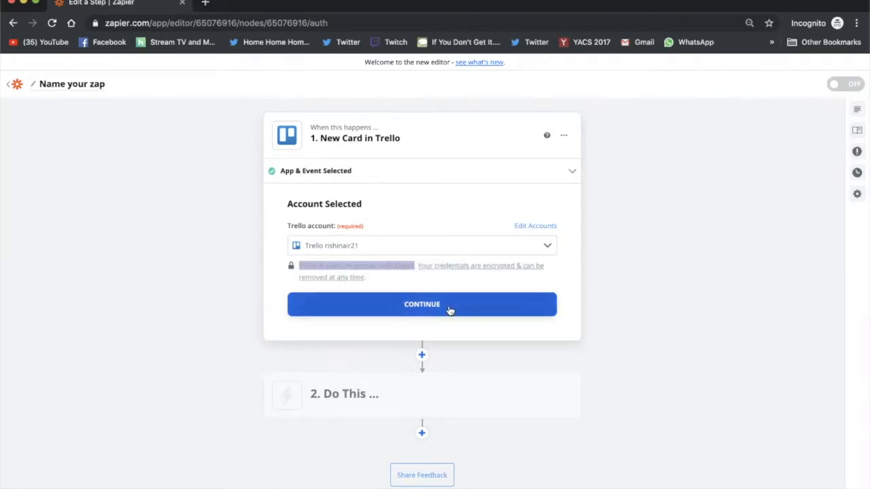
left_click(470, 315)
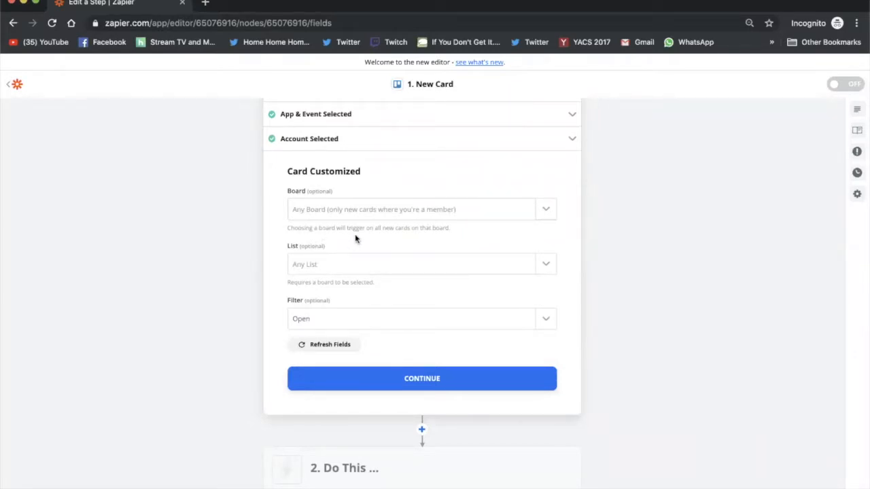
Limit the trigger to the board "Accelerate - Inbox / Priority" and its list "Inbox".
left_click(375, 215)
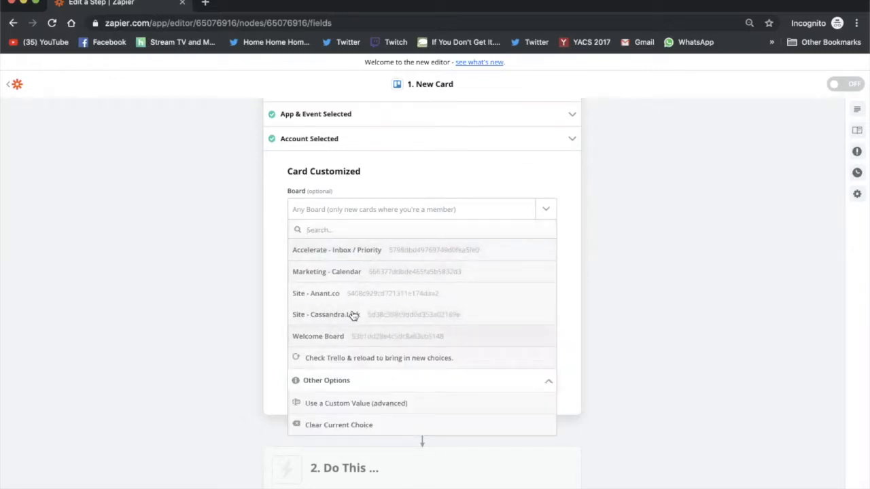
left_click(409, 250)
left_click(352, 272)
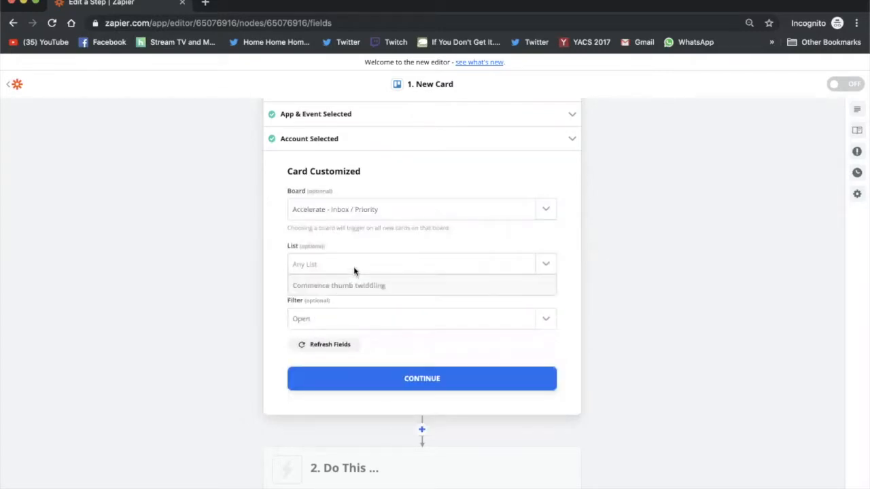
scroll(316, 365, "down", 2)
scroll(317, 365, "up", 3)
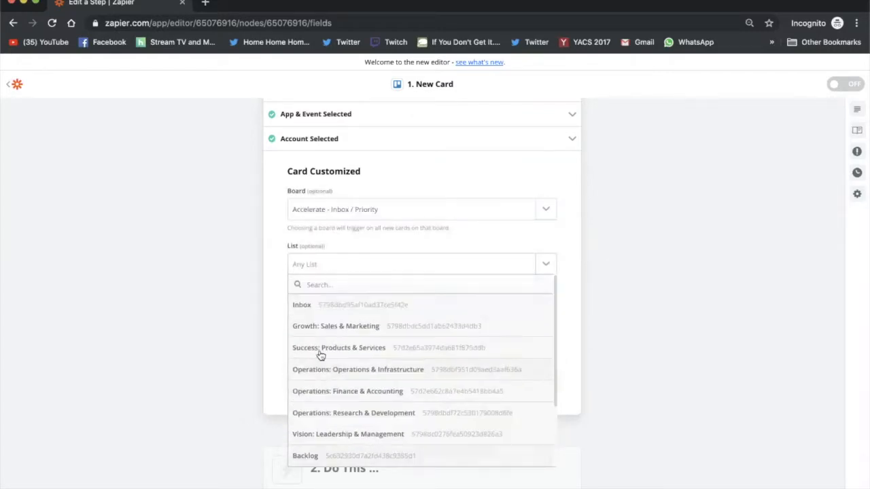
left_click(347, 307)
scroll(299, 312, "down", 1)
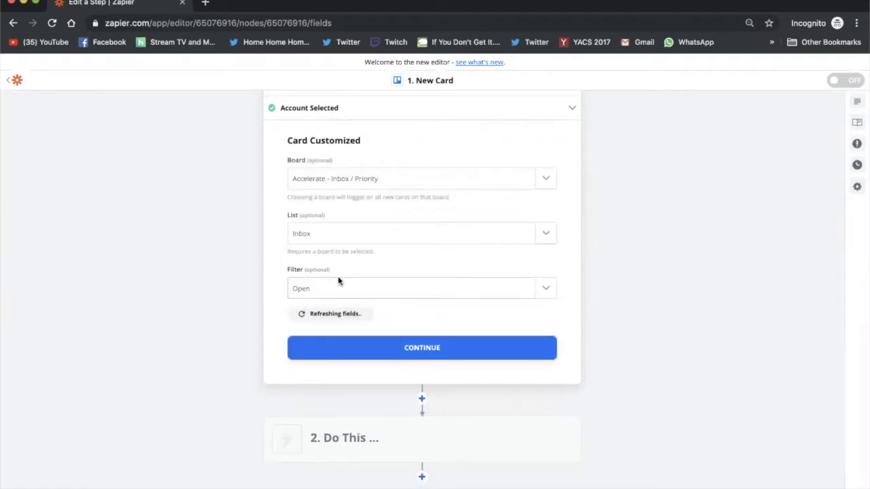
Set the card filter to Open and test the Trello connection by finding a card.
left_click(338, 282)
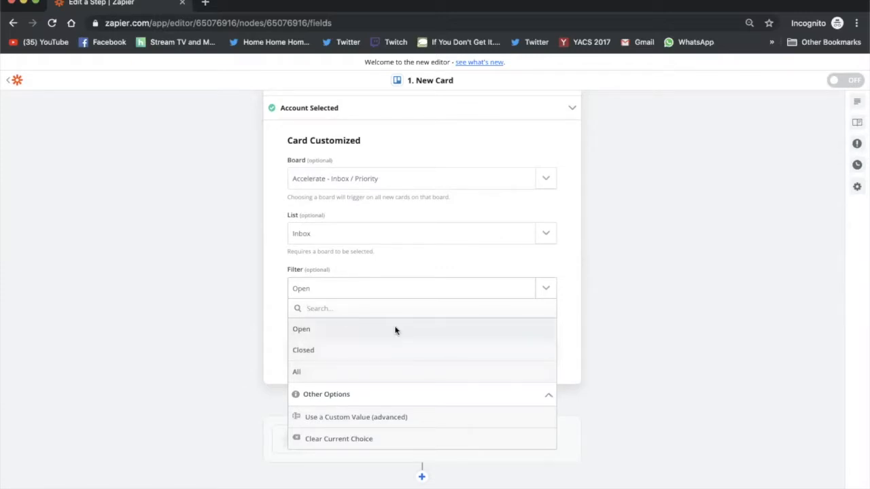
left_click(396, 330)
left_click(347, 350)
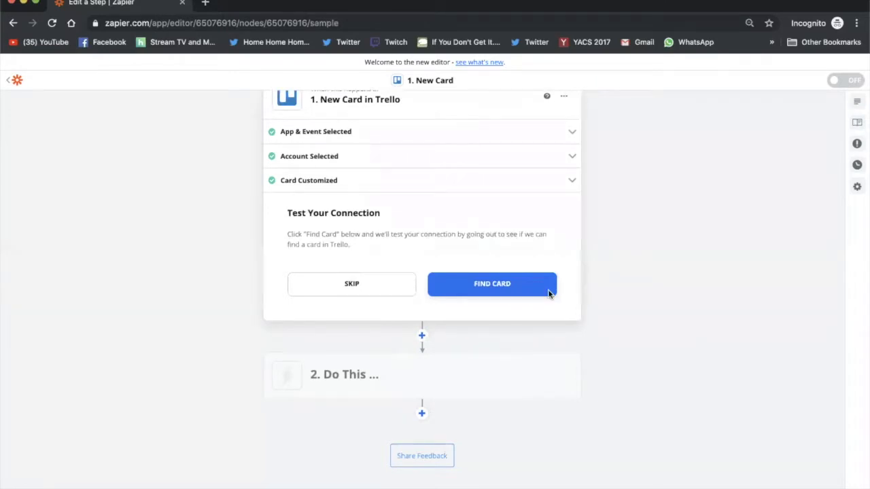
left_click(482, 285)
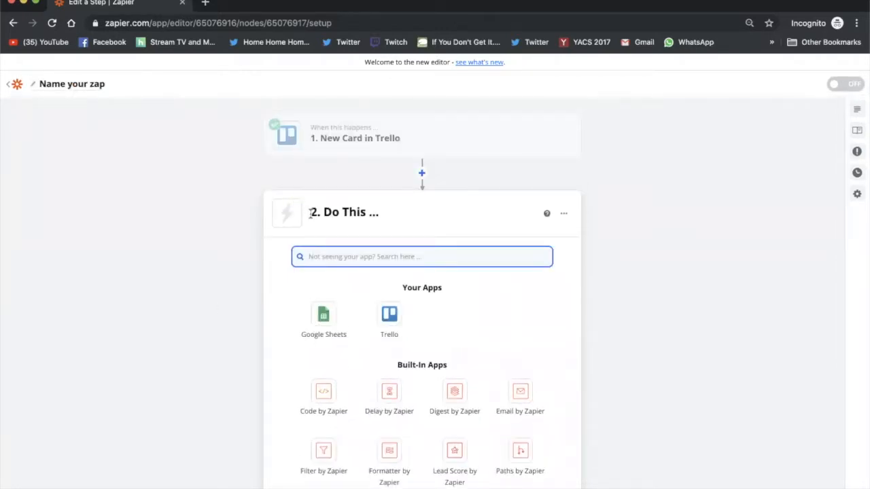
Choose Gmail from the popular apps as the app for the second step.
scroll(237, 322, "down", 5)
scroll(238, 322, "up", 5)
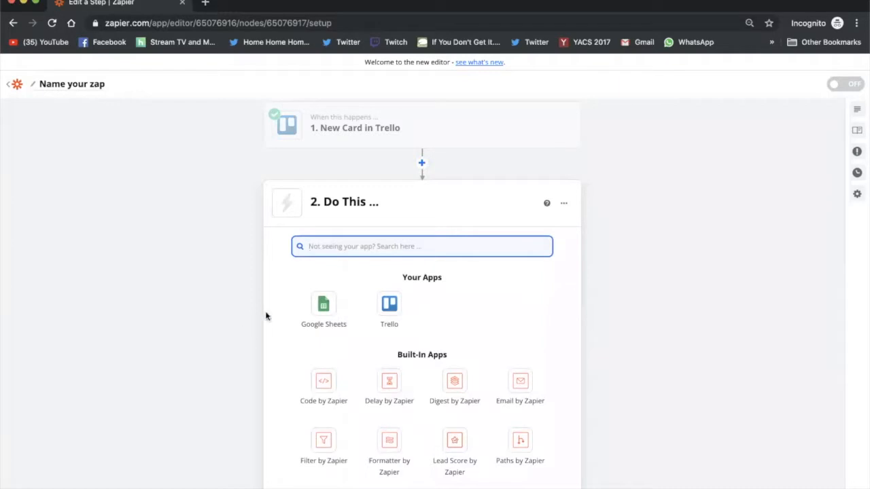
scroll(266, 318, "down", 3)
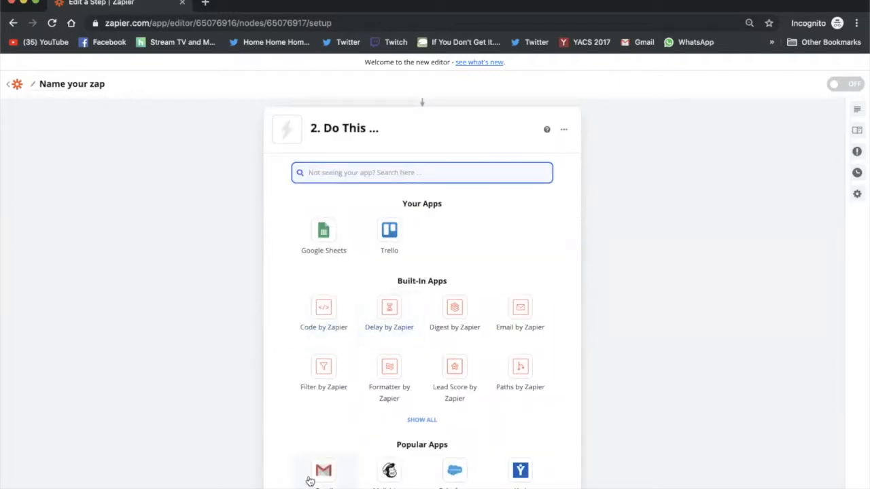
left_click(311, 475)
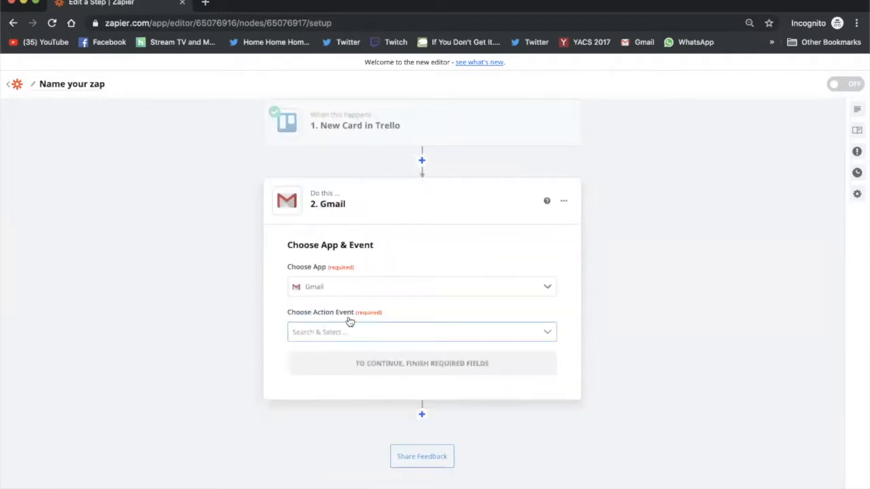
Set the Gmail action event to Send Email and continue to the account selection.
left_click(338, 331)
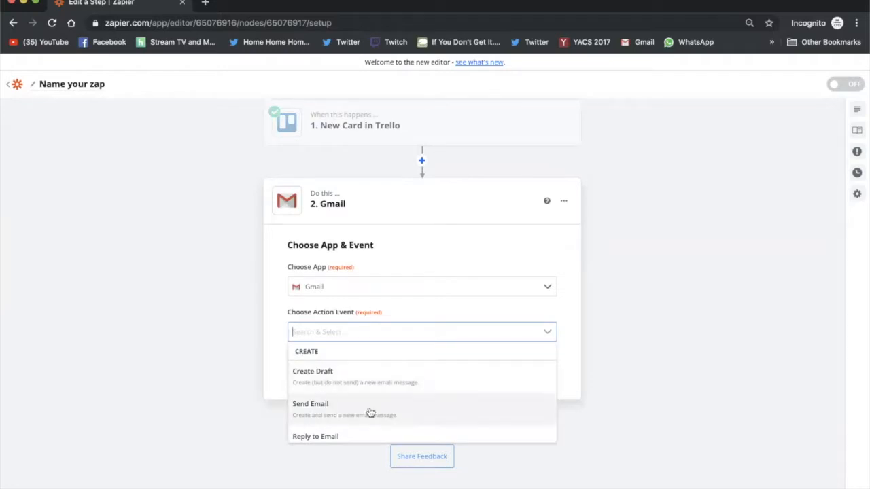
scroll(369, 412, "down", 2)
scroll(370, 413, "down", 3)
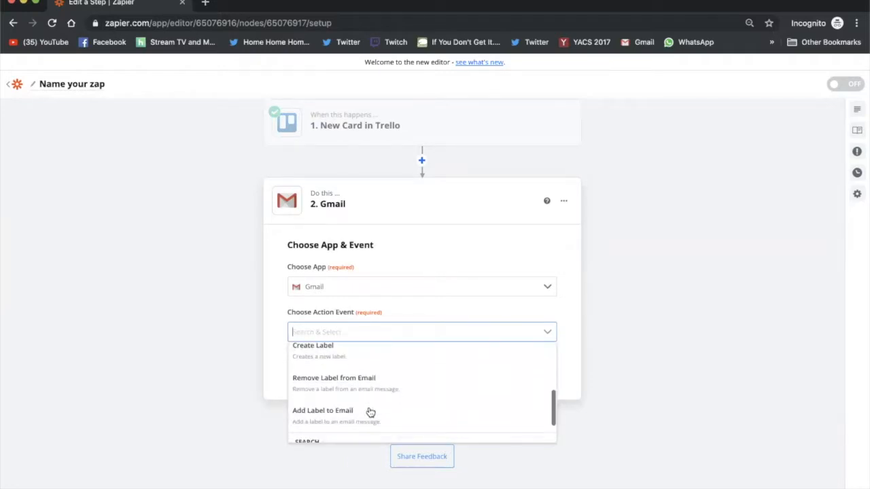
scroll(370, 412, "up", 5)
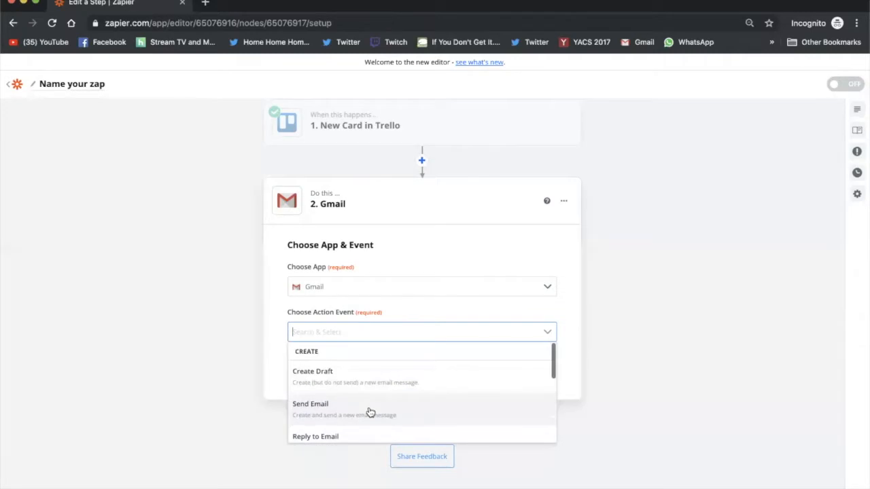
left_click(370, 408)
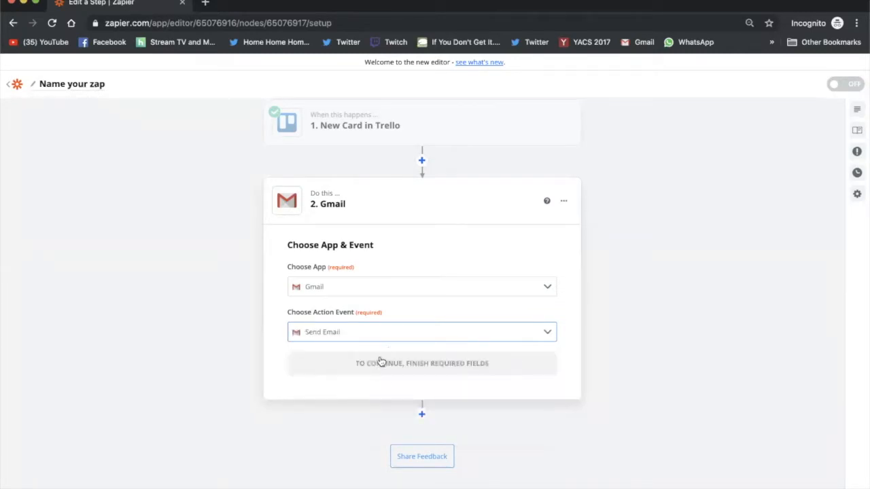
left_click(373, 370)
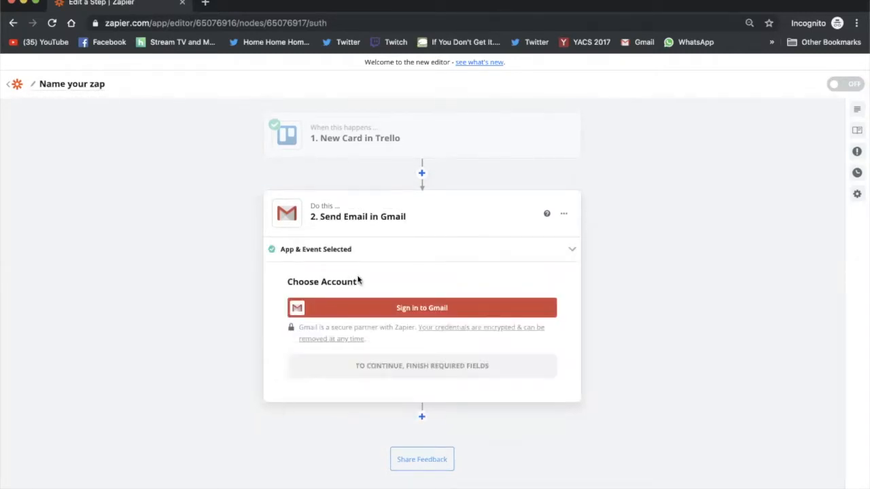
Connect Gmail by signing in with the listed Google account, allow access, and continue to the email customization.
left_click(387, 307)
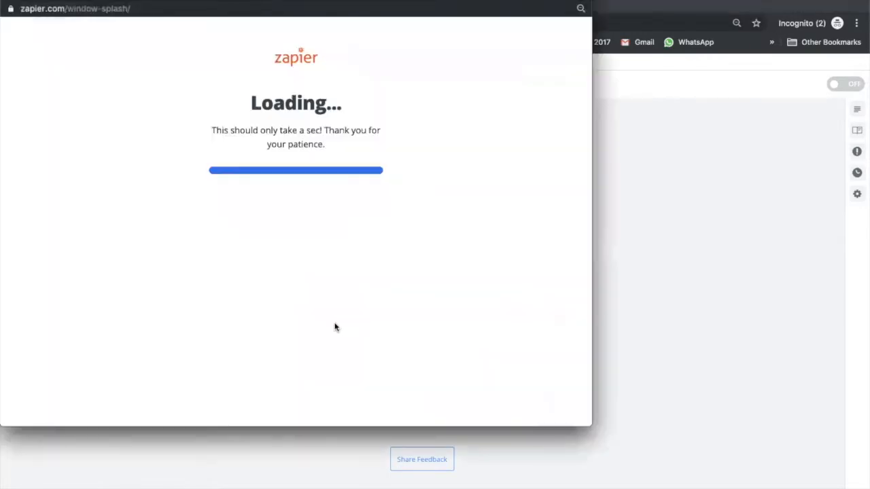
left_click(330, 191)
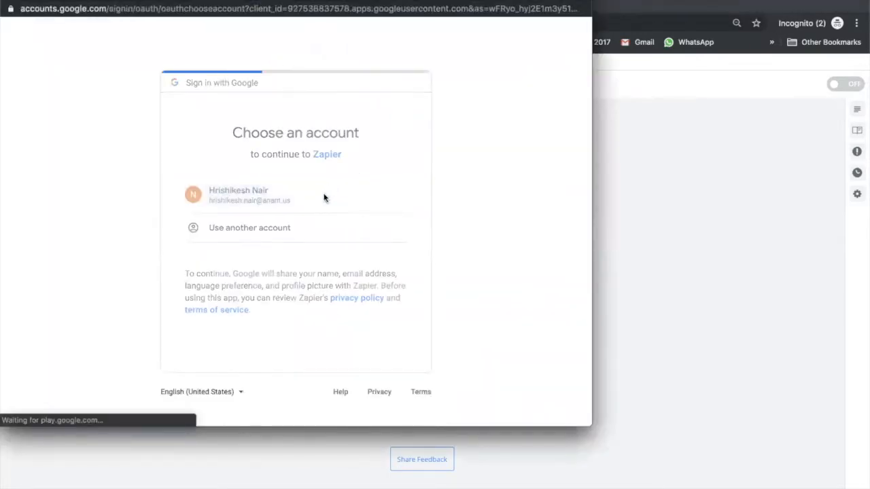
left_click(372, 379)
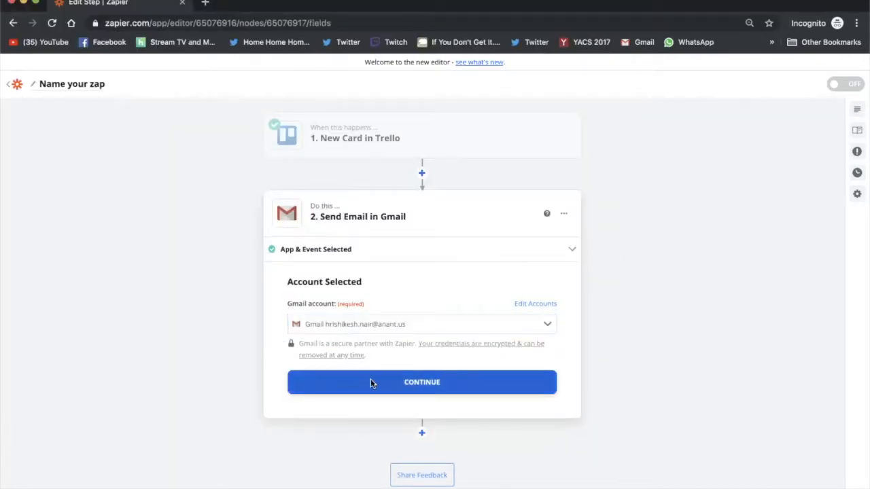
left_click(371, 383)
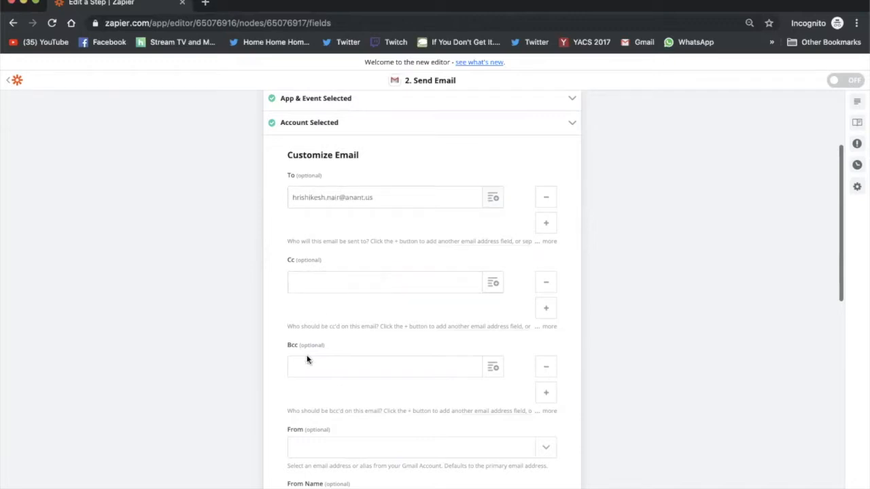
Choose the account's own address as the email's From value and enter the sender's full name as From Name.
scroll(324, 350, "down", 2)
left_click(370, 370)
scroll(197, 392, "down", 2)
left_click(338, 325)
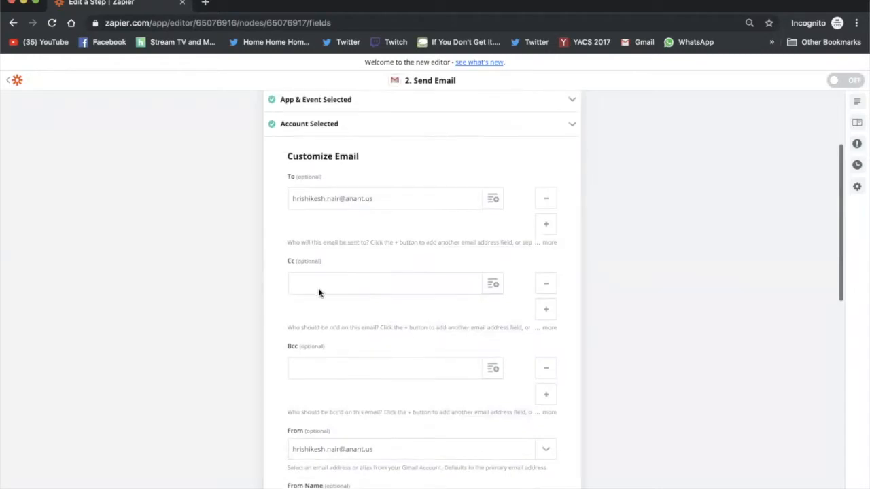
scroll(319, 292, "down", 2)
scroll(292, 316, "down", 1)
left_click(326, 254)
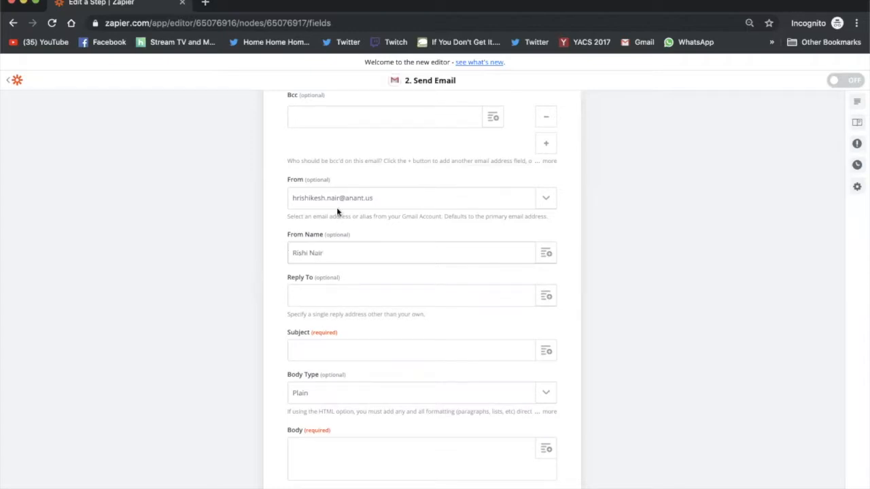
Enter "New Trello Card" as the email subject.
scroll(257, 327, "down", 2)
left_click(310, 305)
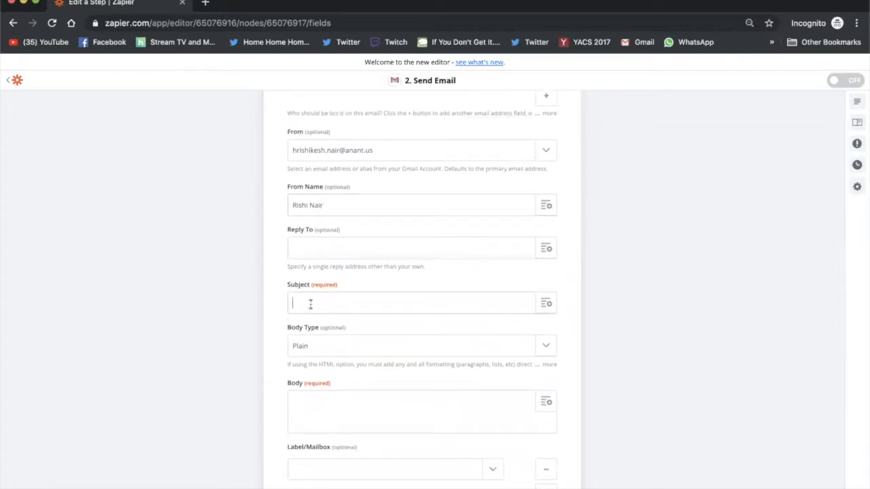
left_click_drag(342, 286, 308, 287)
left_click(384, 304)
type("Trell")
type("o Card")
type("New")
Enter "Hey, you have a new trello card." as the email body, followed by the Trello card's Attachment field.
scroll(295, 343, "down", 3)
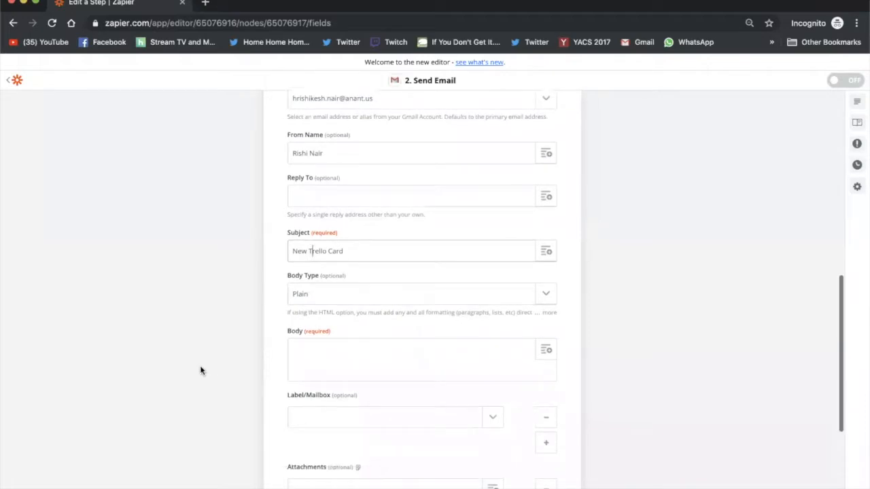
scroll(201, 370, "down", 2)
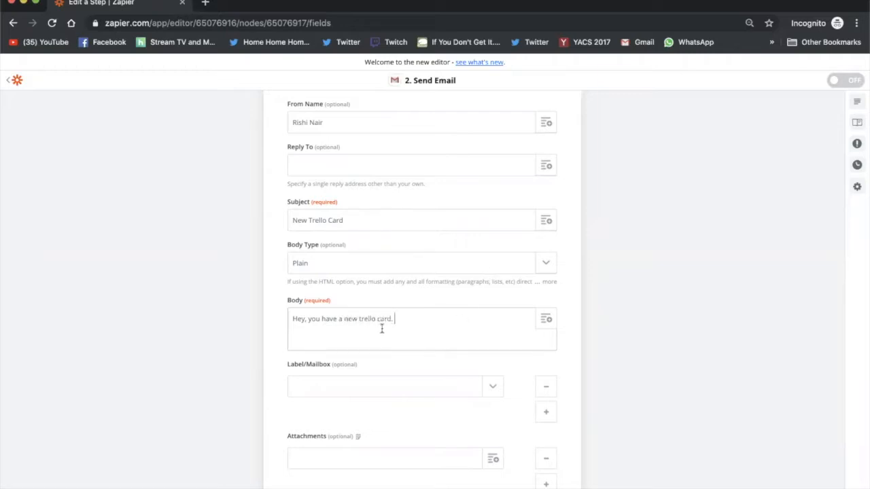
left_click(548, 323)
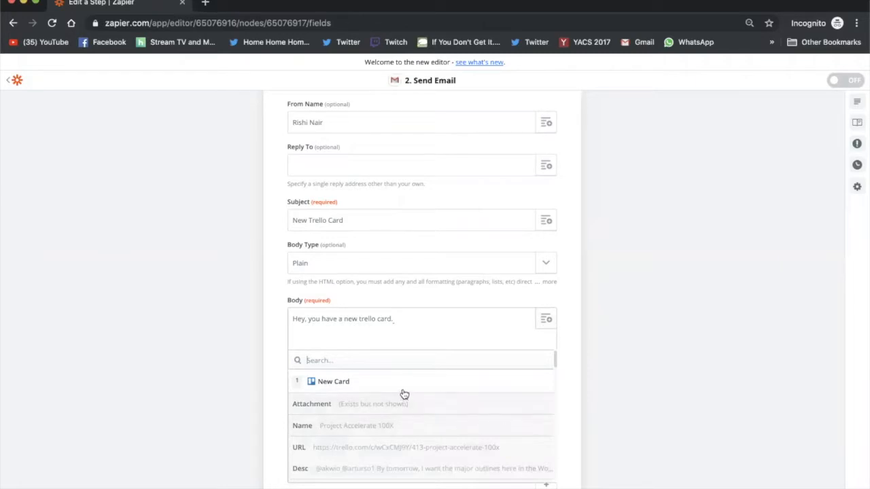
left_click(324, 403)
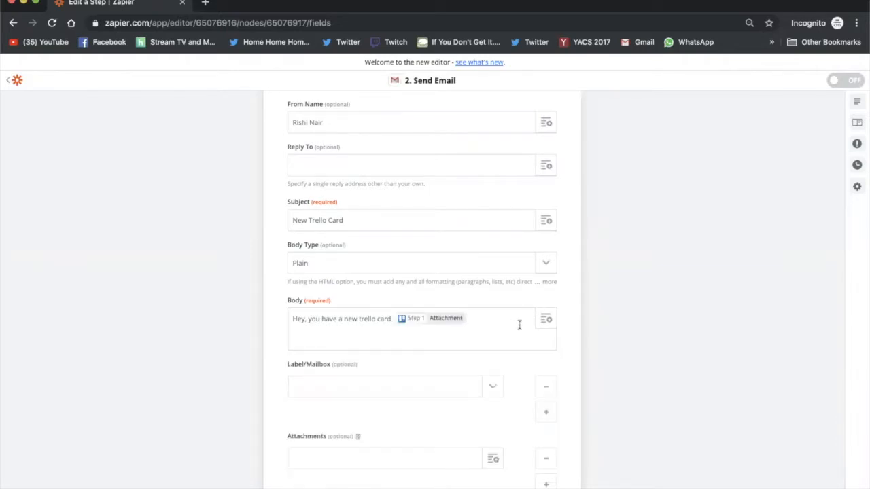
scroll(501, 324, "down", 3)
left_click(383, 305)
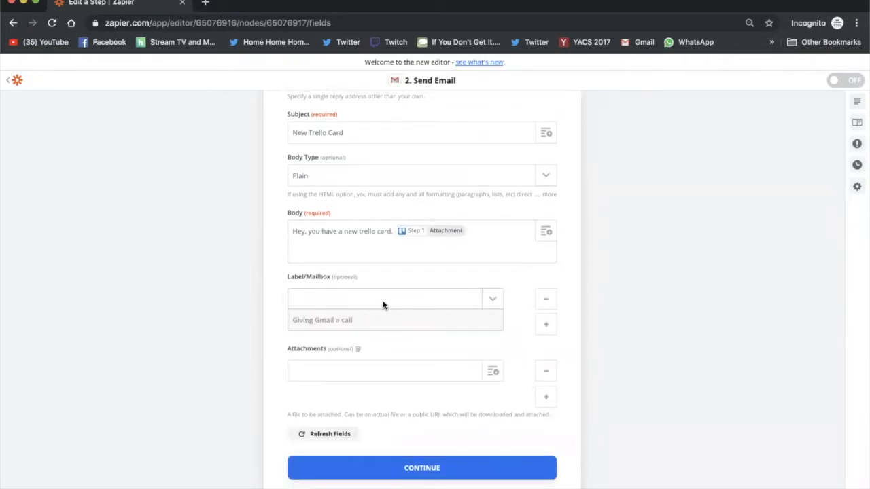
scroll(338, 381, "down", 5)
scroll(336, 394, "up", 5)
left_click(210, 355)
scroll(383, 303, "down", 2)
left_click(378, 308)
Continue to the test stage with Label/Mailbox and Attachments left empty, and send the test email.
scroll(223, 320, "down", 1)
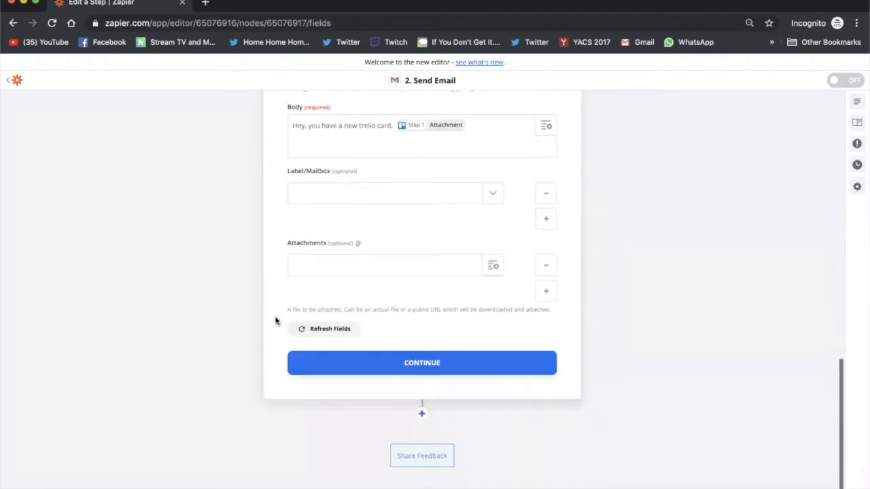
left_click(391, 361)
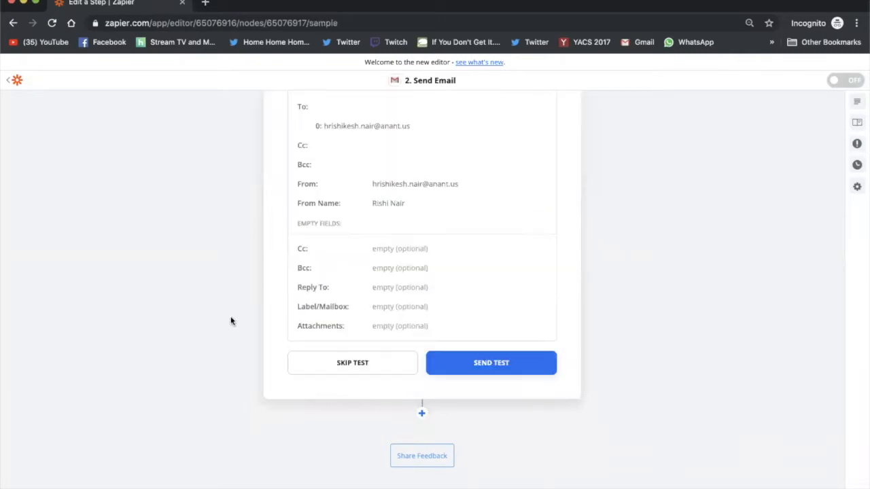
scroll(231, 323, "down", 5)
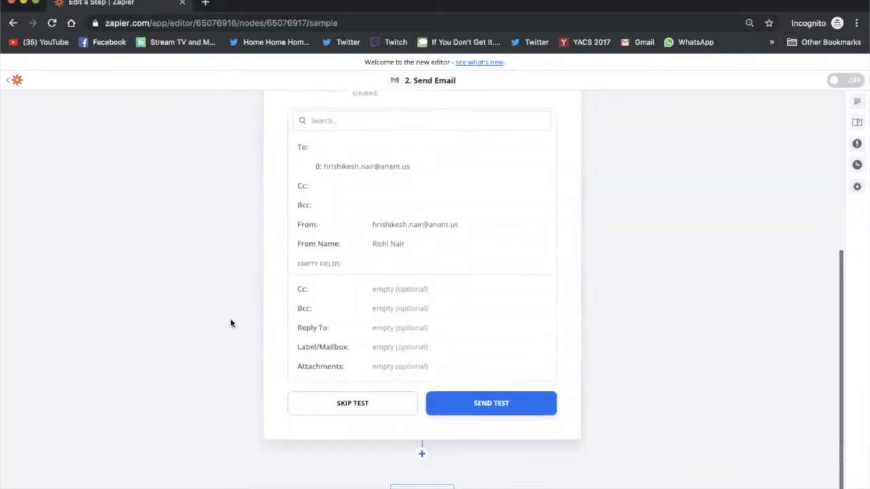
left_click(526, 398)
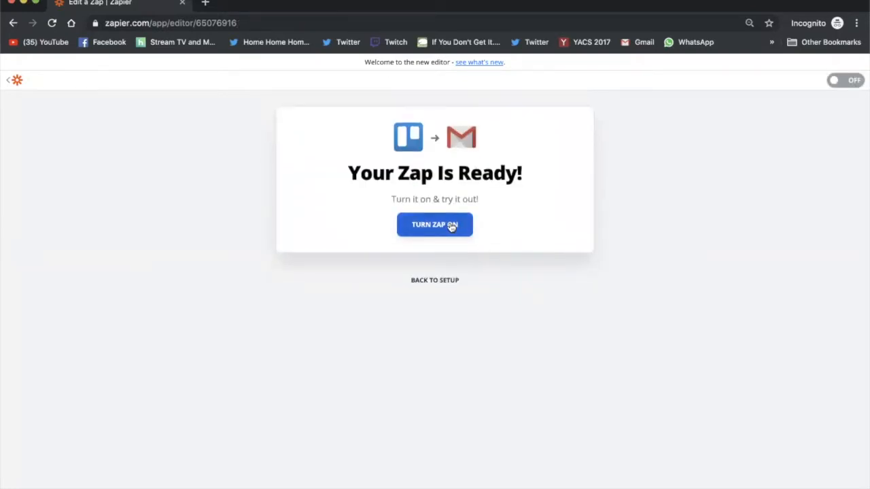
Open gmail.com in a new tab and check the text of the received "New Trello Card" email.
key("super+Tab")
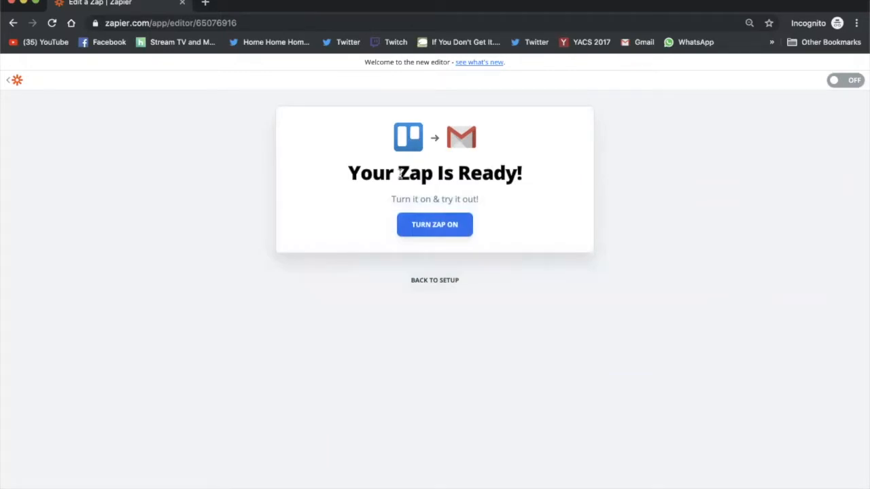
key("super+t")
type("gmail.com")
key("Return")
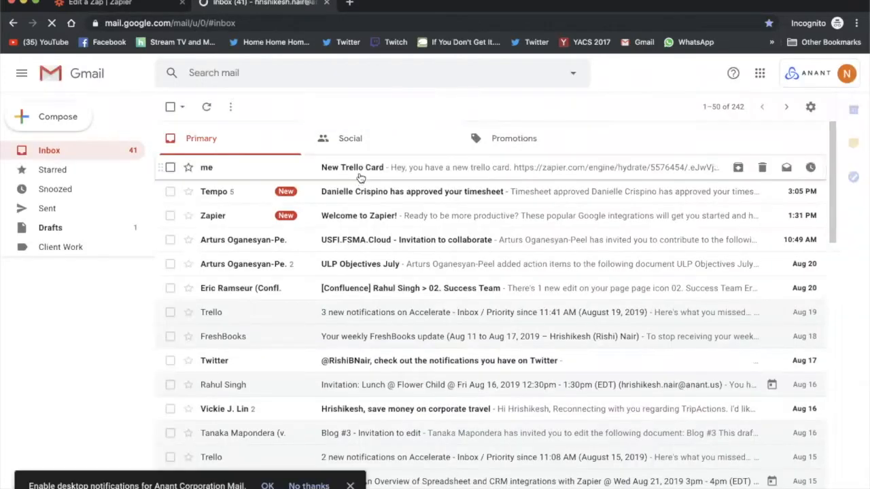
left_click(346, 165)
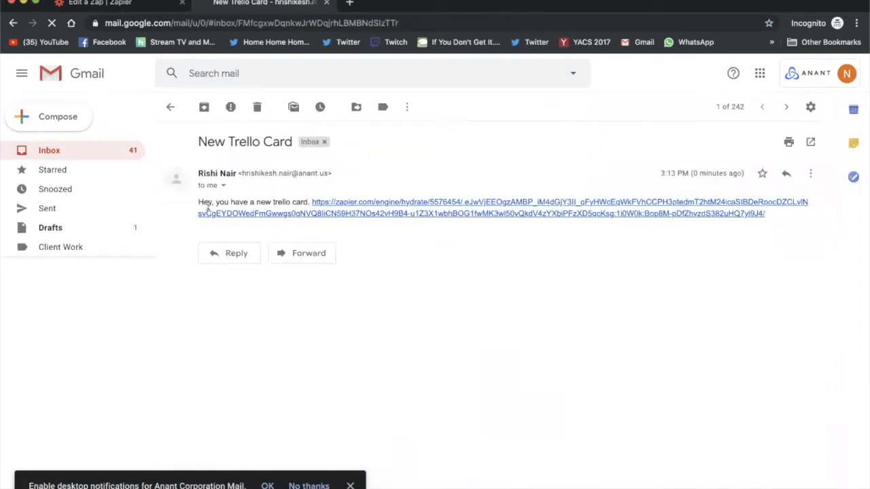
left_click_drag(197, 202, 780, 224)
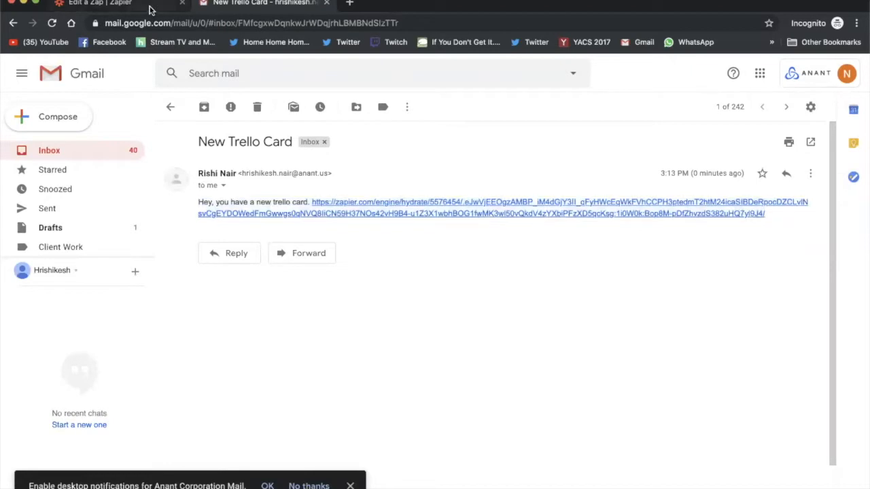
Switch back to Zapier and open the SUGCON Newsletter Zap from the SUGCON folder of My Zaps.
left_click(136, 5)
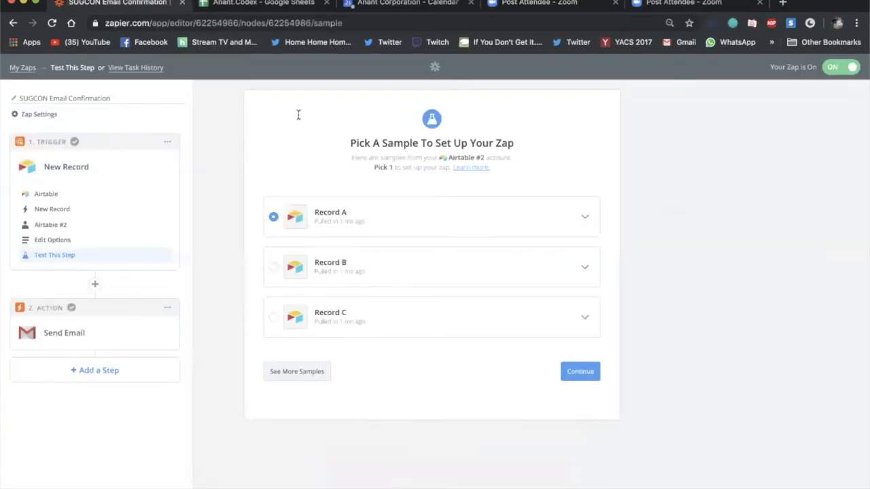
left_click(19, 68)
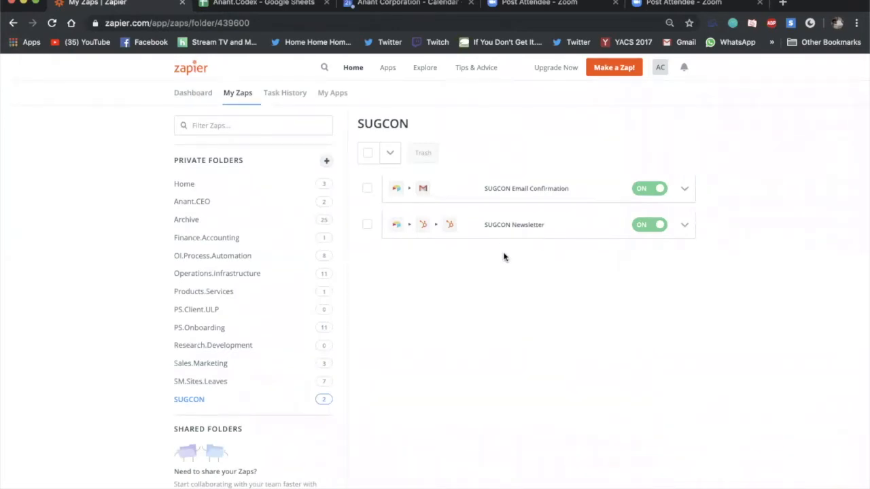
left_click(520, 224)
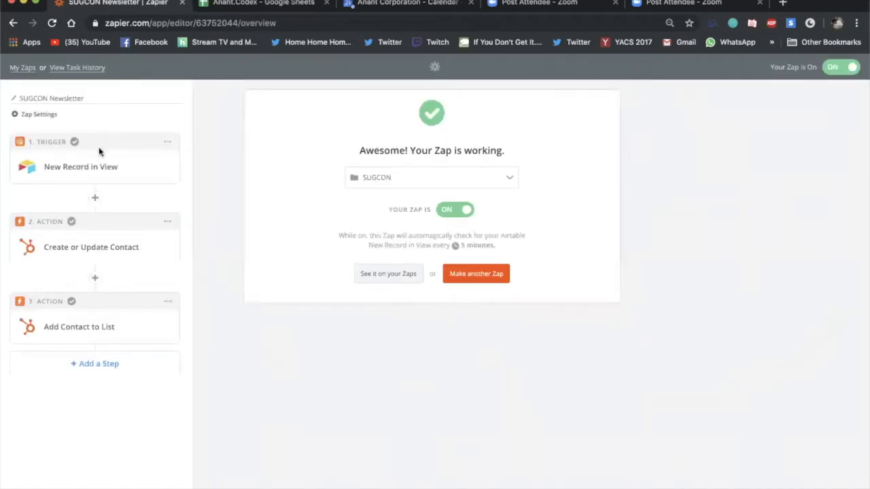
Expand the trigger and the Create or Update Contact action, and open the trigger's app selection.
left_click(85, 167)
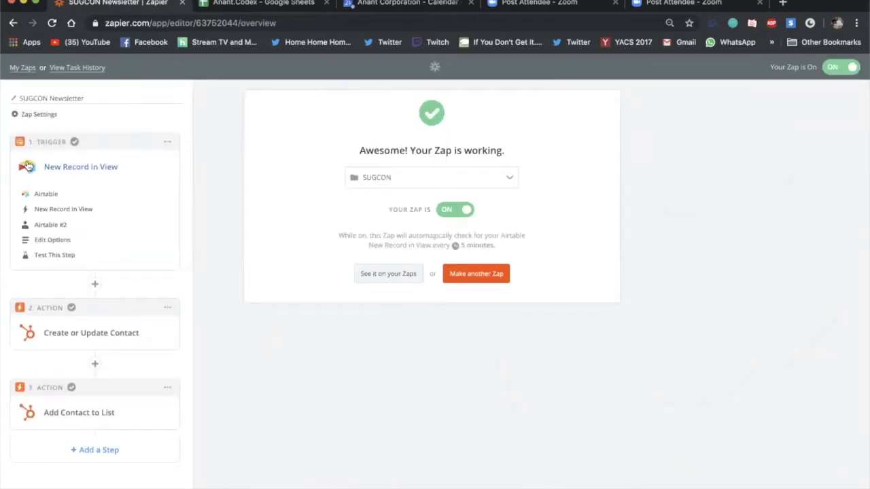
left_click(91, 333)
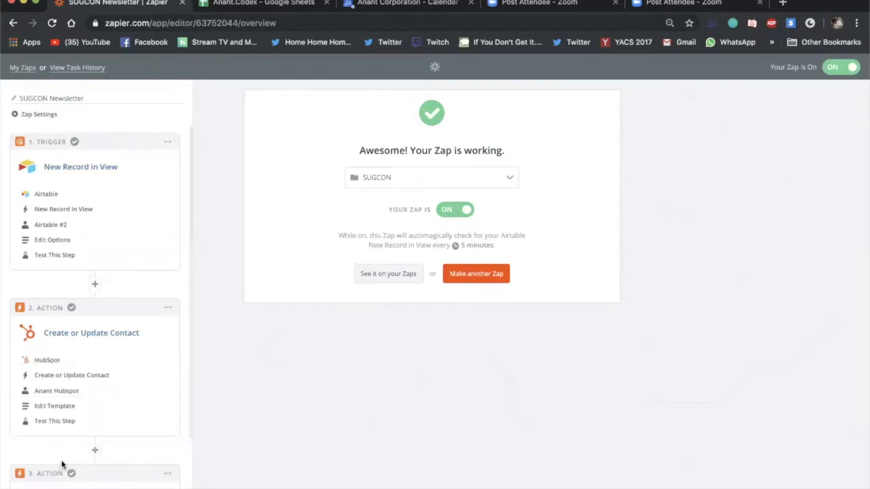
left_click(100, 169)
left_click(54, 181)
left_click(74, 199)
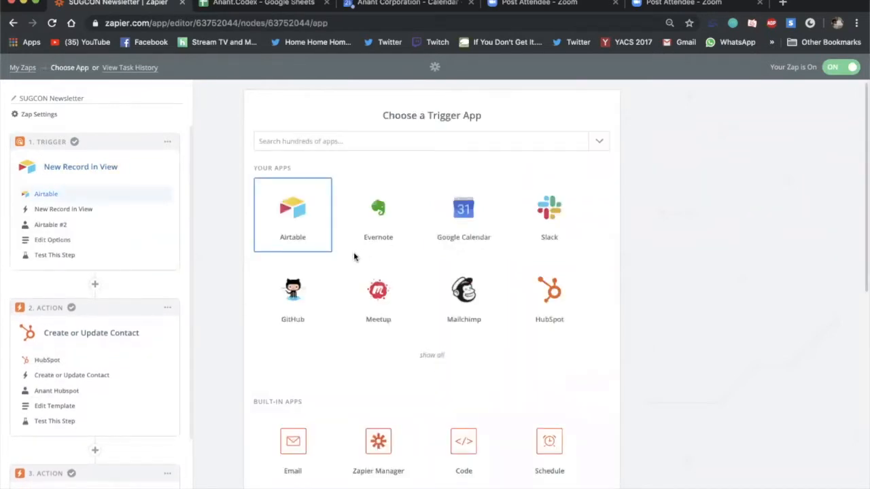
Review the trigger apps and proceed with Airtable, New Record in View and the Airtable #2 account to the trigger options.
scroll(228, 331, "down", 1)
scroll(229, 331, "down", 10)
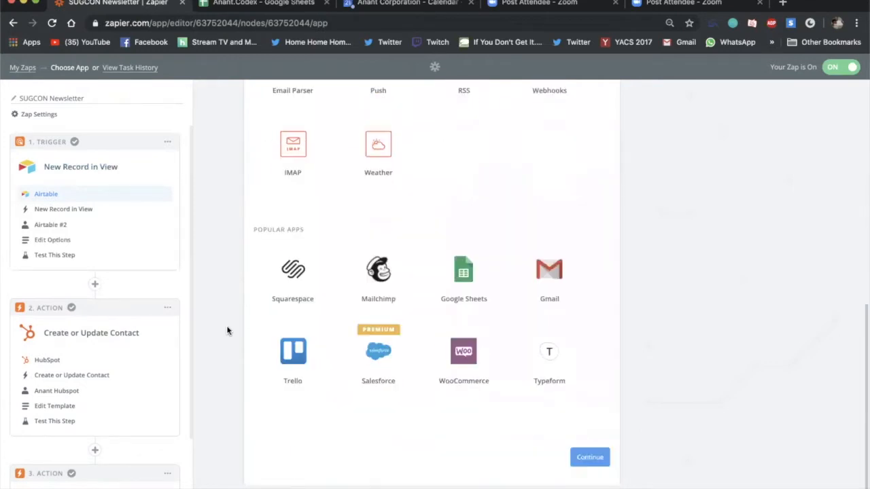
scroll(300, 375, "up", 10)
scroll(300, 376, "down", 10)
left_click(589, 458)
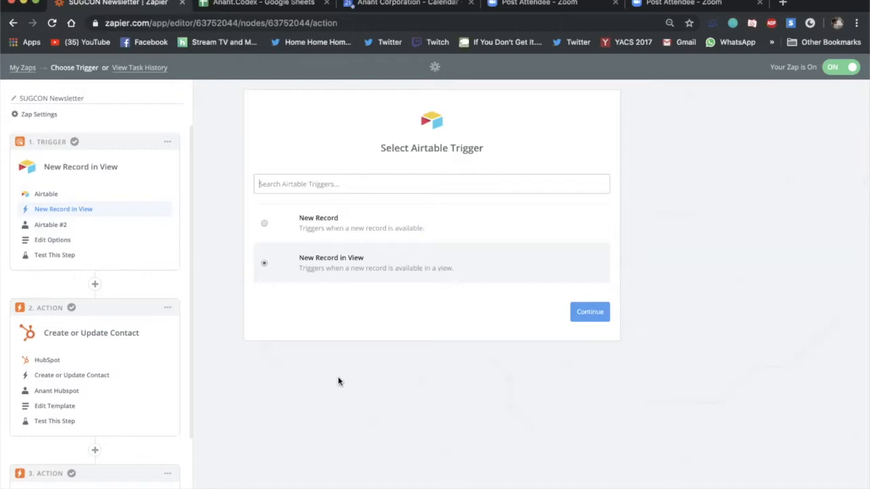
left_click(594, 314)
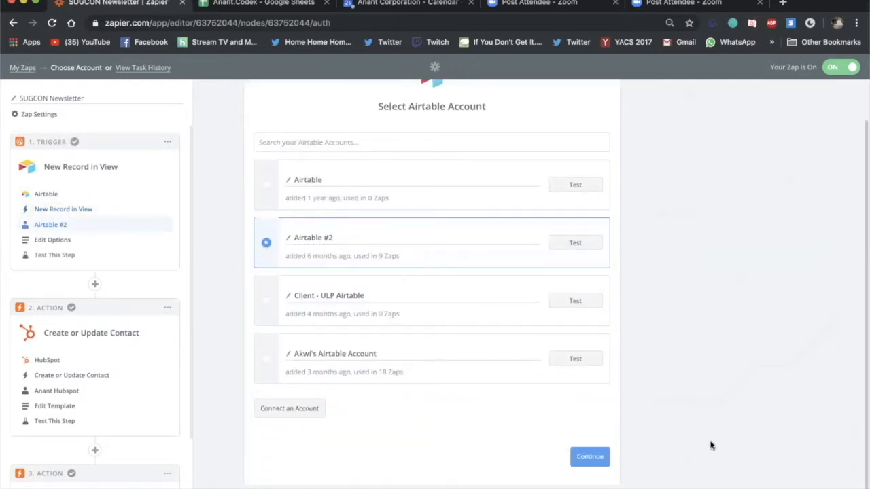
left_click(590, 456)
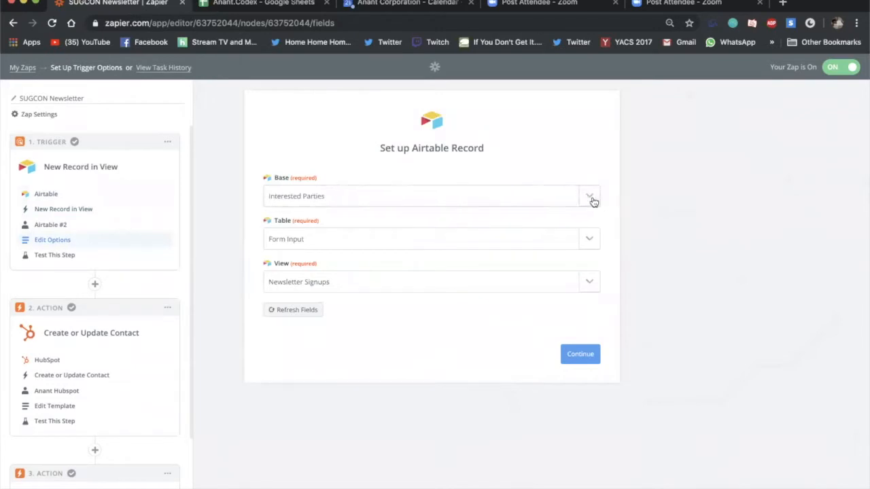
Look through the Base, Table and View choices of the Airtable trigger, keeping the existing selections.
left_click(593, 201)
left_click(677, 205)
left_click(591, 239)
left_click(608, 270)
left_click(589, 283)
left_click(673, 265)
Continue to the trigger's samples, examine the fields of Record A, and complete the trigger walkthrough.
left_click(580, 355)
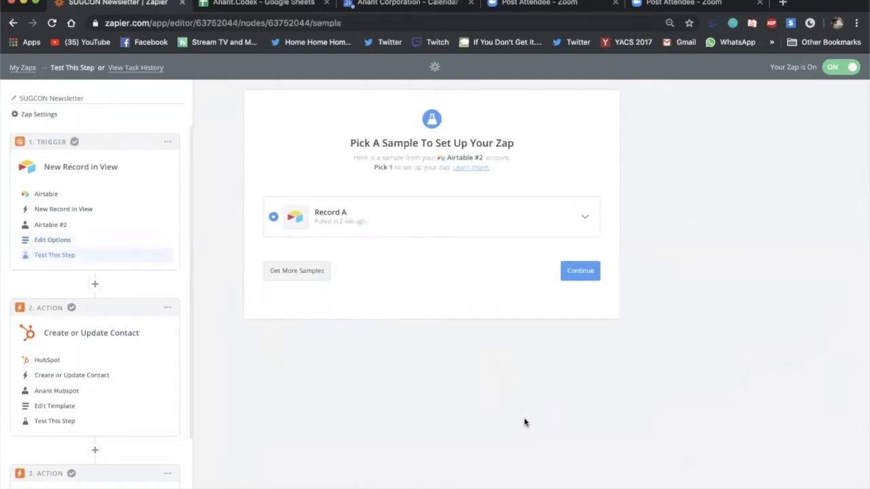
left_click(587, 220)
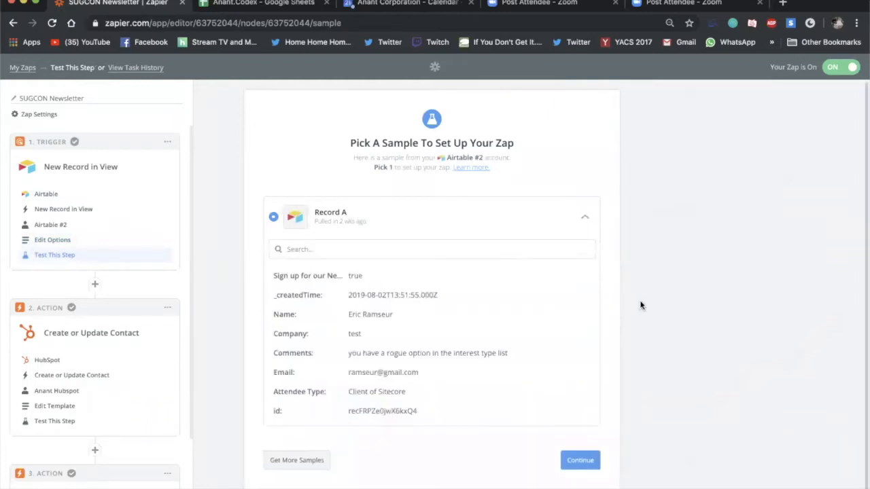
left_click(579, 460)
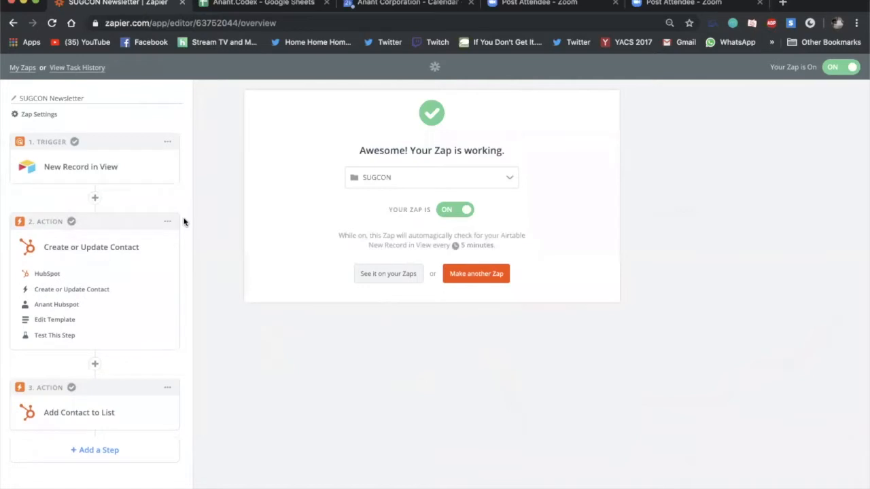
Review the app choices of the Create or Update Contact action and continue with HubSpot.
left_click(112, 249)
left_click(113, 250)
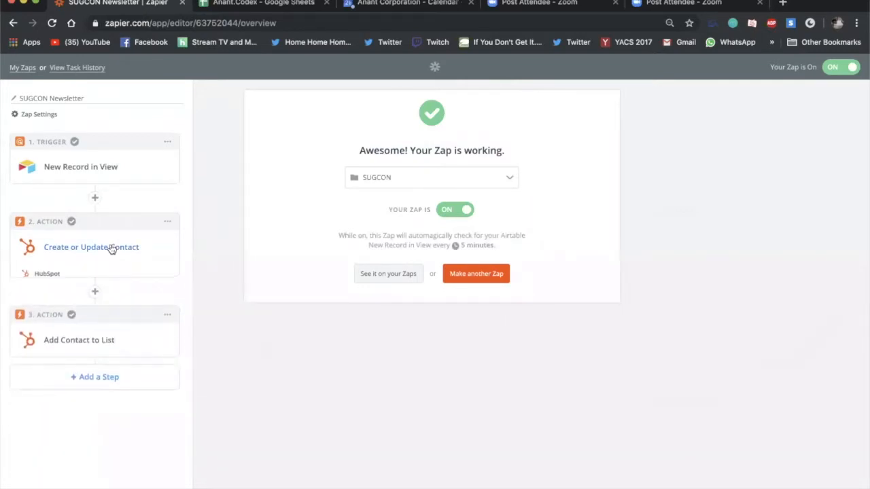
left_click(63, 272)
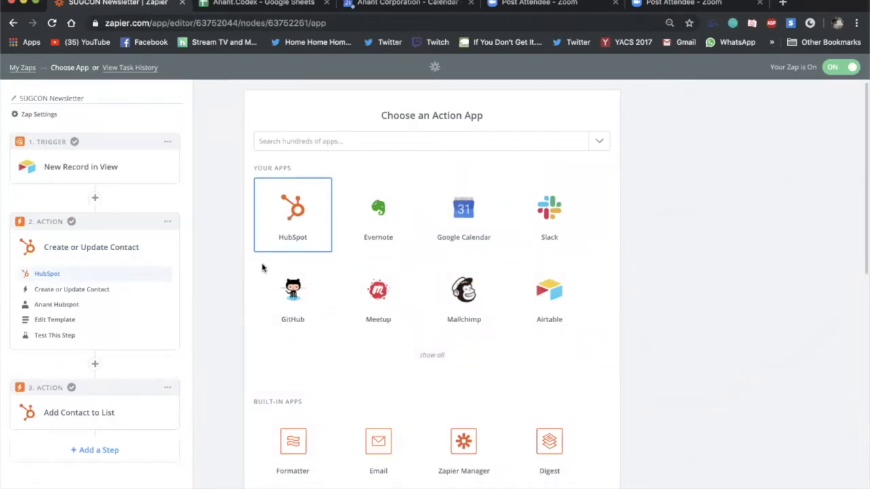
scroll(311, 303, "down", 10)
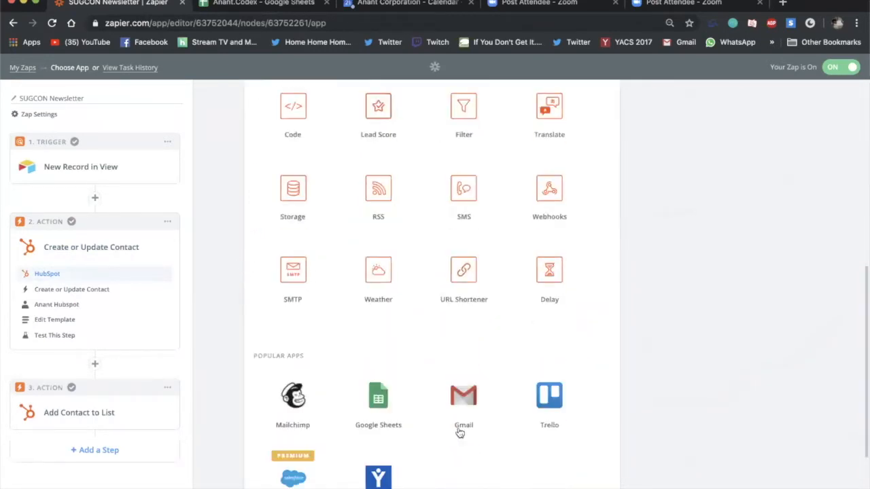
left_click(600, 464)
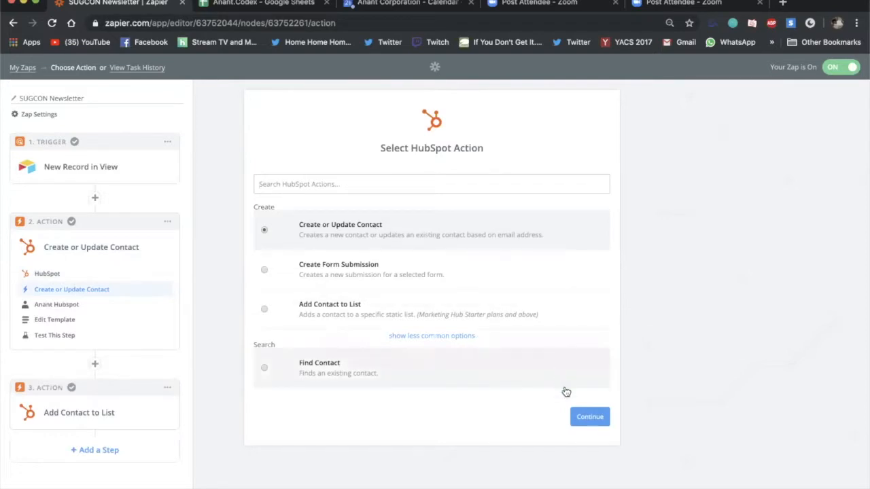
Continue with the Create or Update Contact action and the Anant Hubspot account, and examine the contact template's fields.
left_click(581, 413)
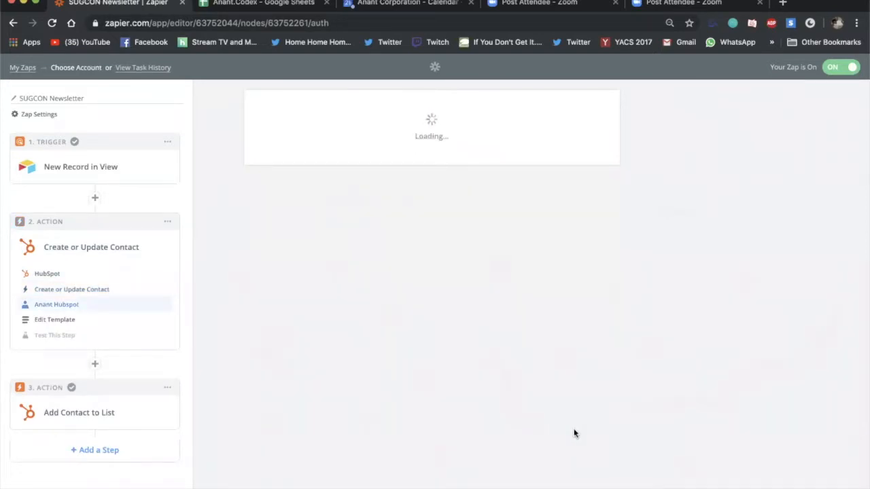
left_click(605, 438)
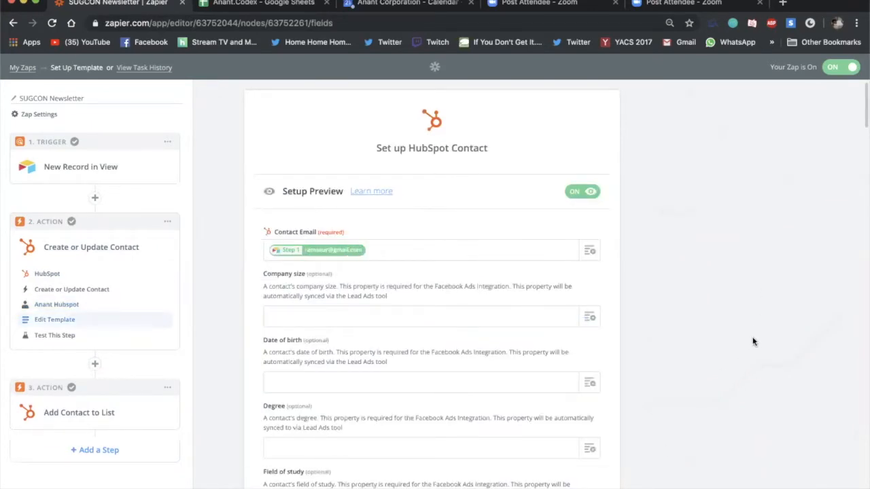
scroll(706, 347, "down", 3)
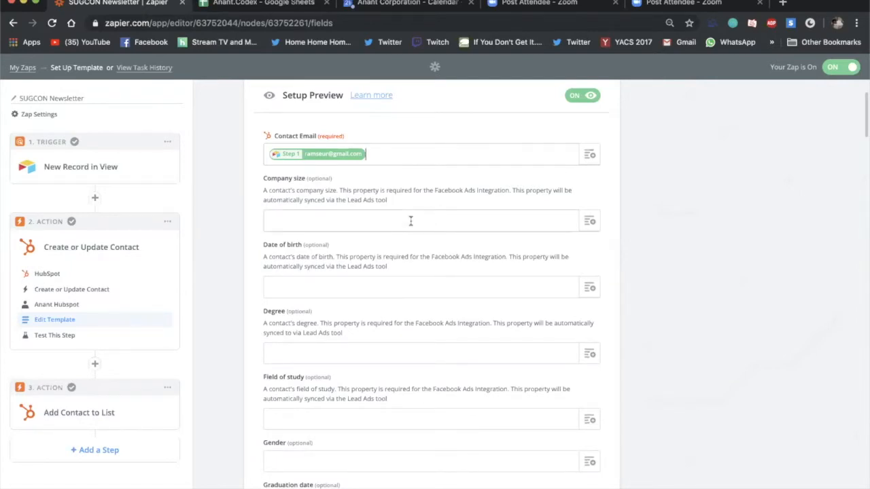
scroll(410, 220, "down", 2)
scroll(410, 241, "up", 2)
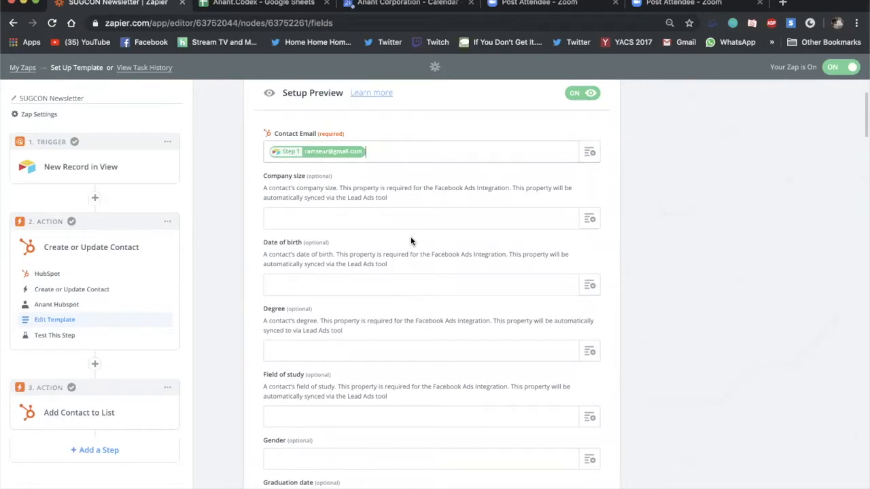
scroll(373, 276, "down", 1)
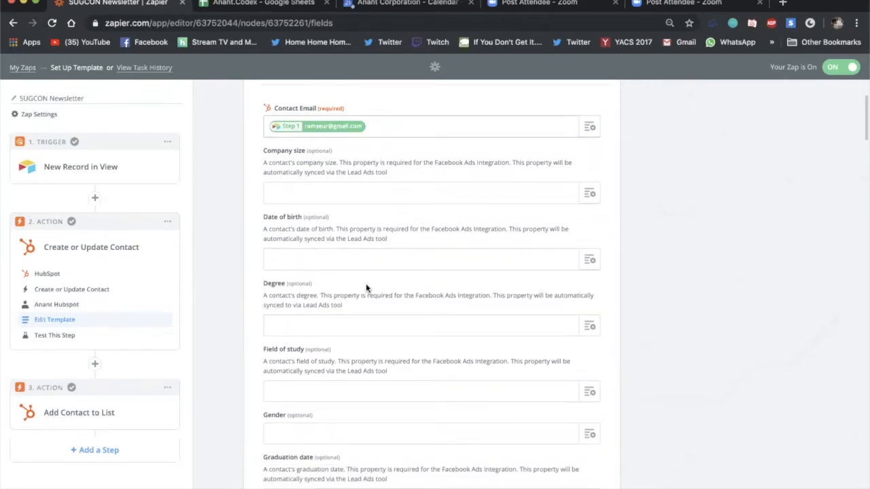
Examine the remaining contact template fields and their Airtable mappings, and continue to the Create or Update Contact test result.
scroll(366, 288, "down", 10)
scroll(366, 283, "down", 10)
scroll(365, 283, "up", 4)
left_click(364, 202)
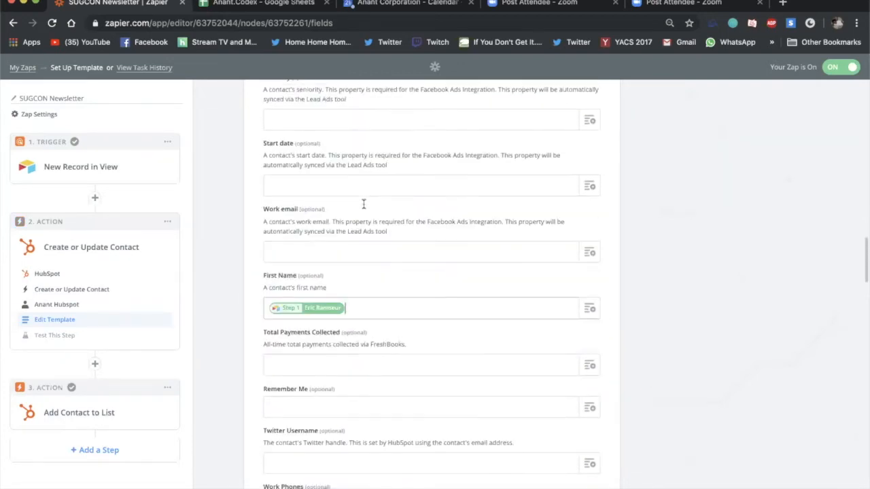
scroll(364, 204, "down", 15)
scroll(363, 205, "down", 12)
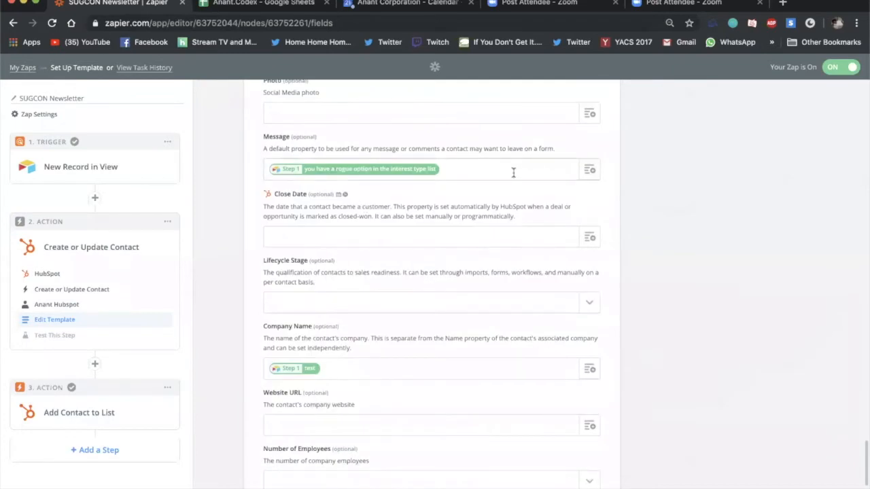
scroll(345, 246, "down", 2)
scroll(344, 250, "down", 3)
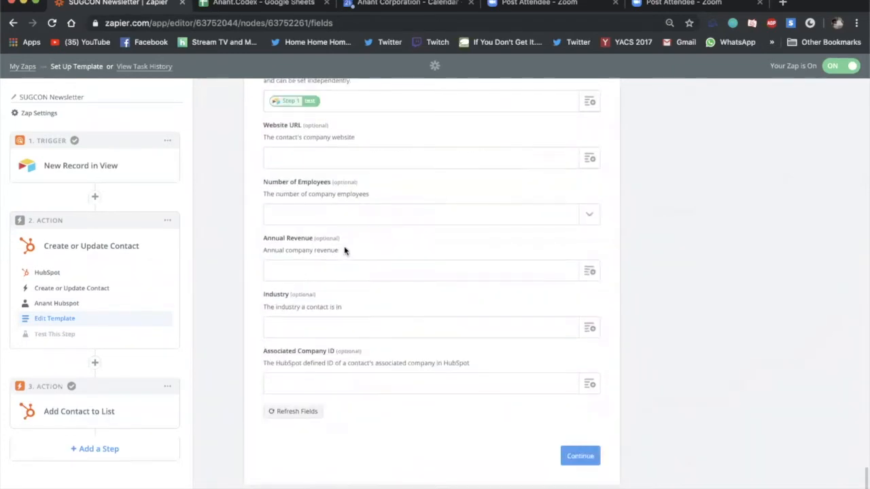
left_click(588, 462)
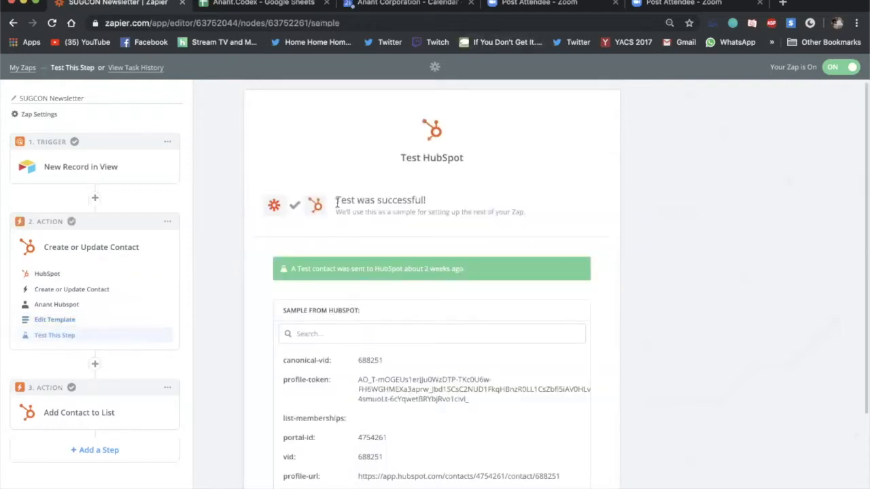
left_click_drag(336, 201, 482, 205)
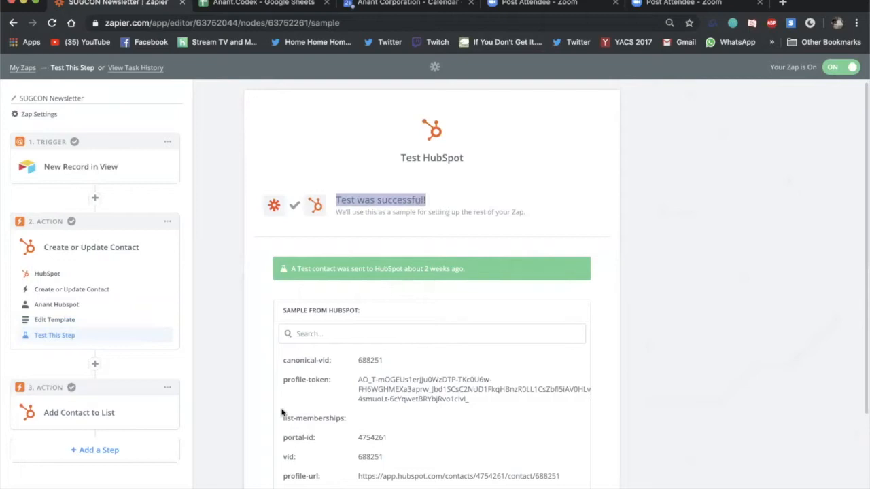
Open the Add Contact to List action's app choices and continue with HubSpot.
left_click(72, 414)
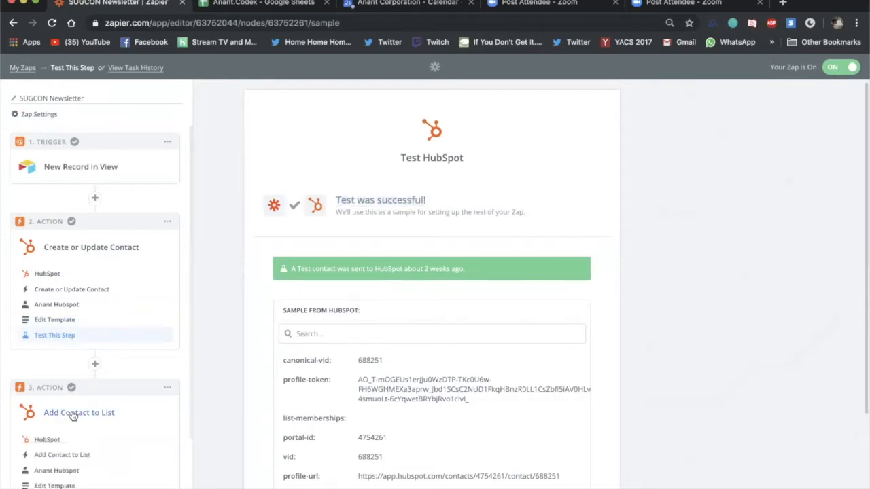
left_click(57, 440)
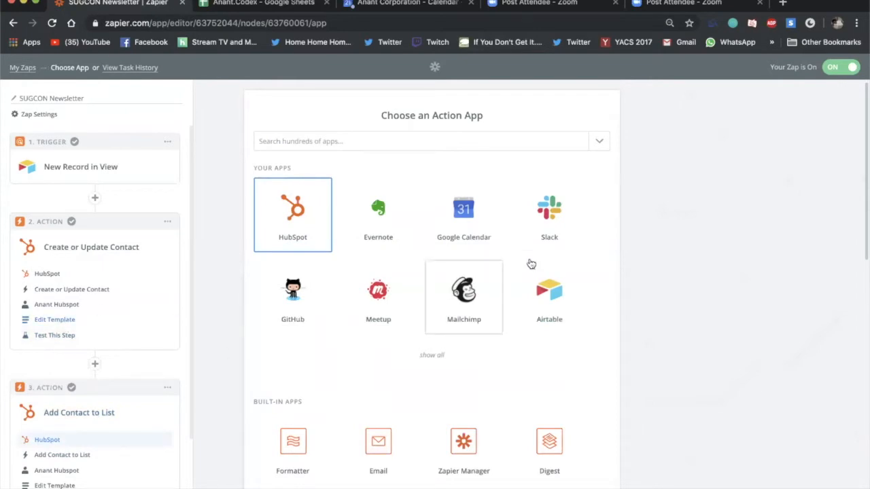
scroll(563, 439, "down", 10)
left_click(585, 458)
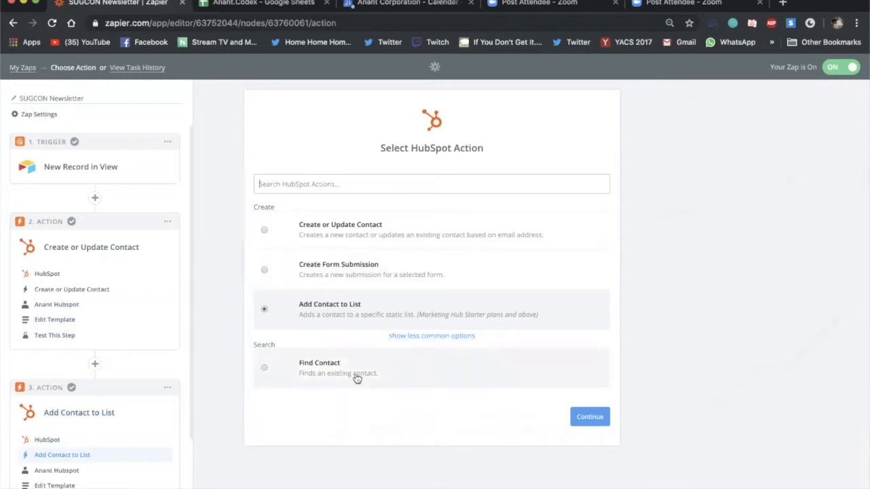
Continue through the Add Contact to List action with the Anant Hubspot account and SUGCON 2020 list, and examine its test result.
left_click(590, 417)
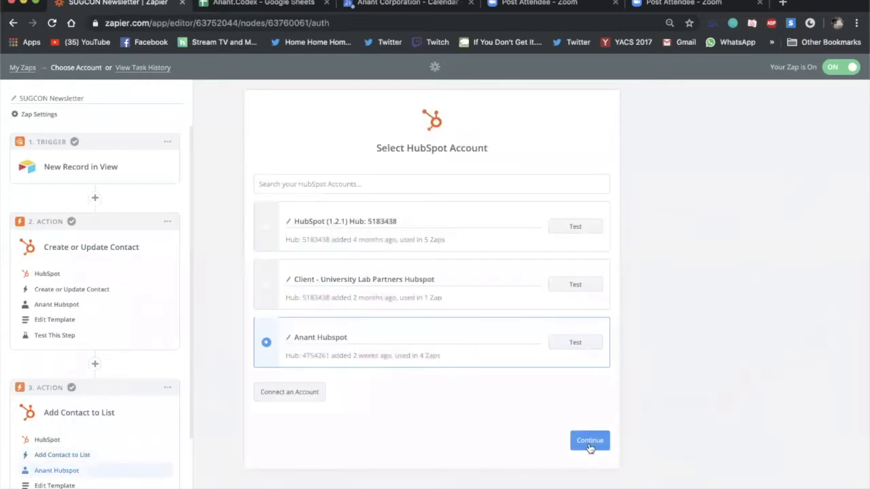
left_click(589, 442)
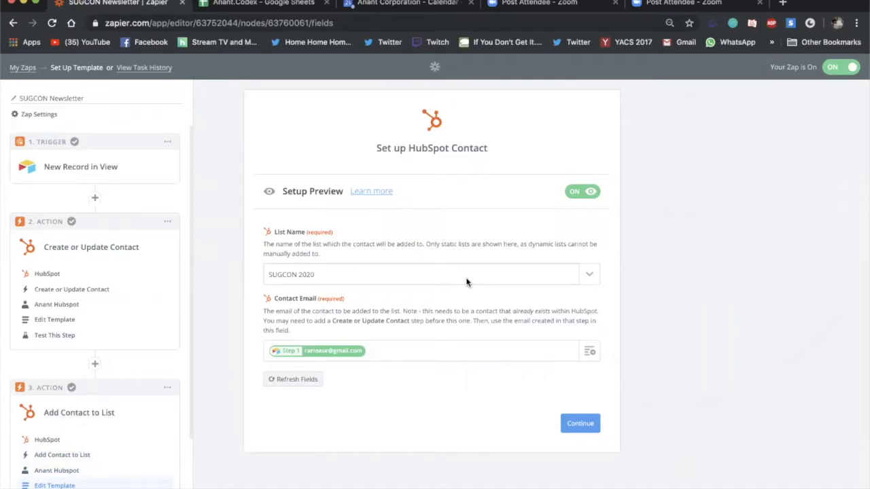
left_click(571, 425)
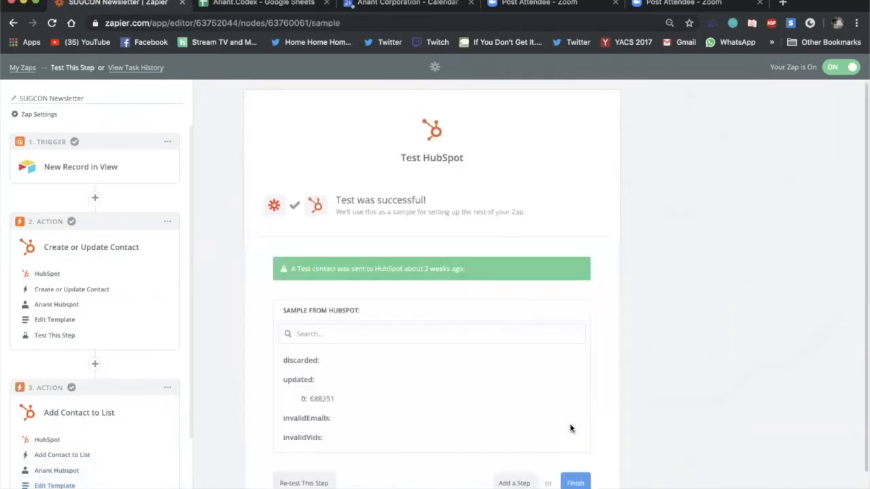
left_click_drag(337, 201, 416, 201)
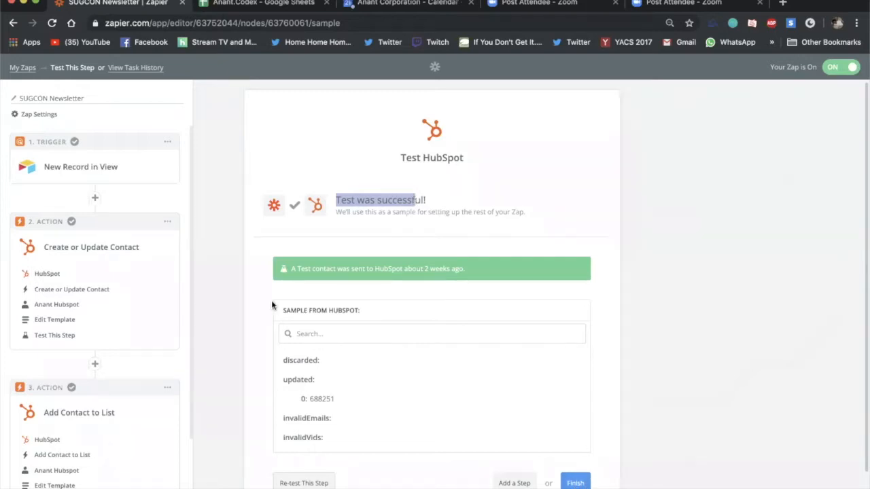
Finish the SUGCON Newsletter walkthrough and open the SUGCON Email Confirmation Zap from the SUGCON folder.
right_click(16, 27)
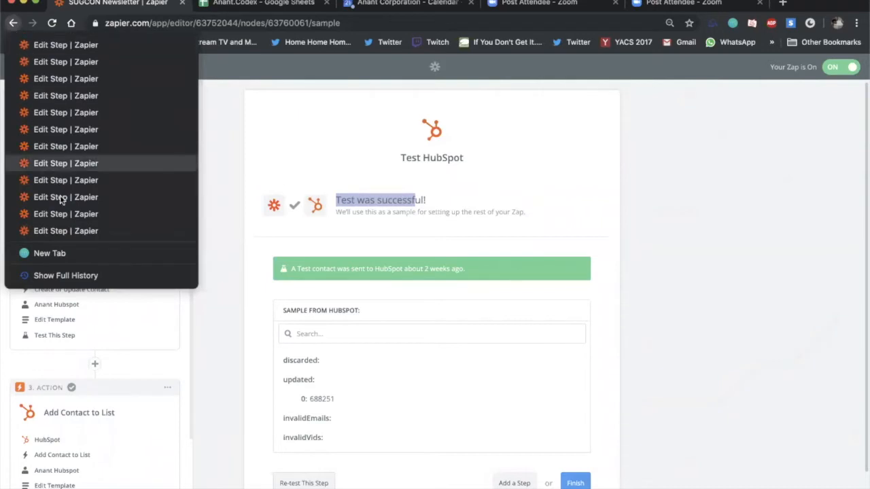
left_click(238, 189)
left_click(580, 485)
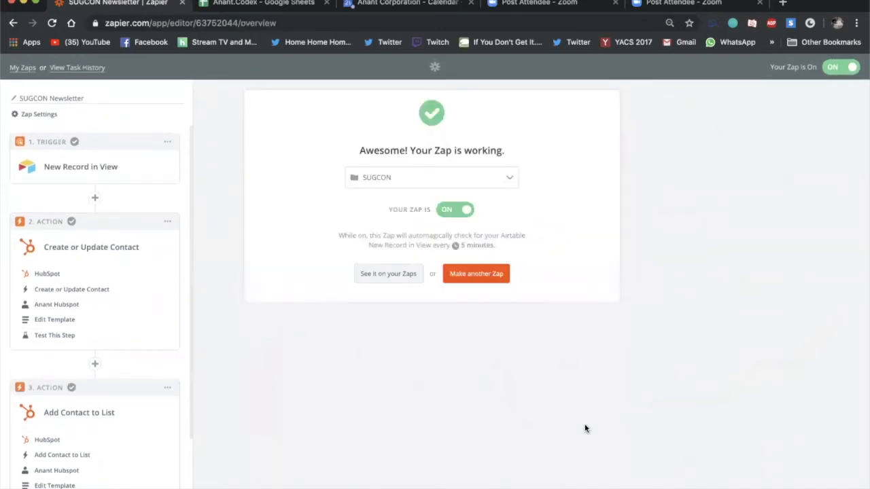
left_click(403, 284)
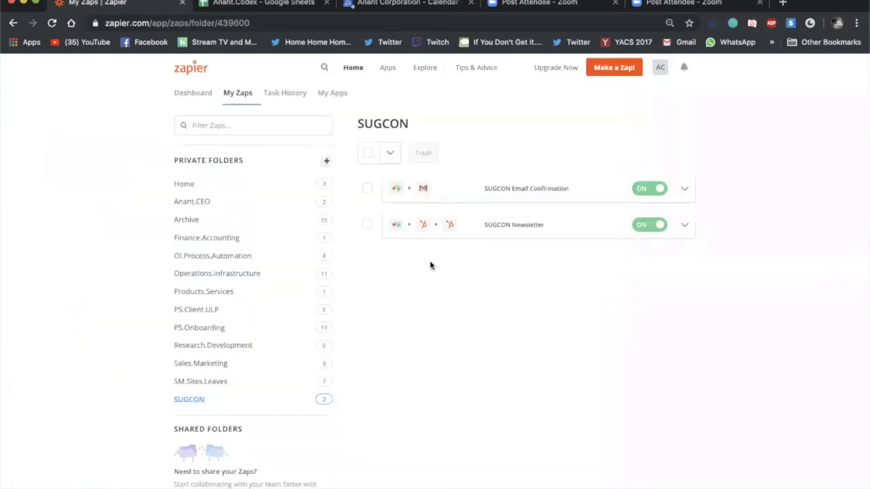
left_click(521, 188)
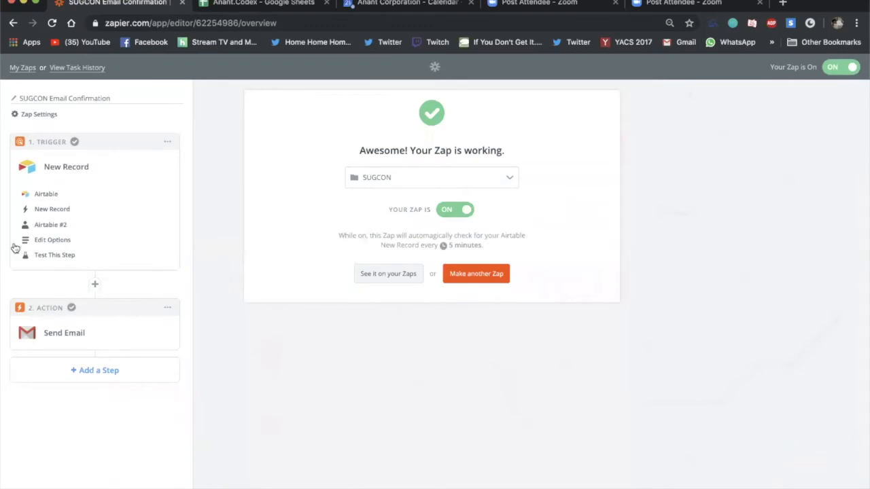
Expand the trigger and action of the Zap, review the trigger's app choices and continue with Airtable.
left_click(59, 332)
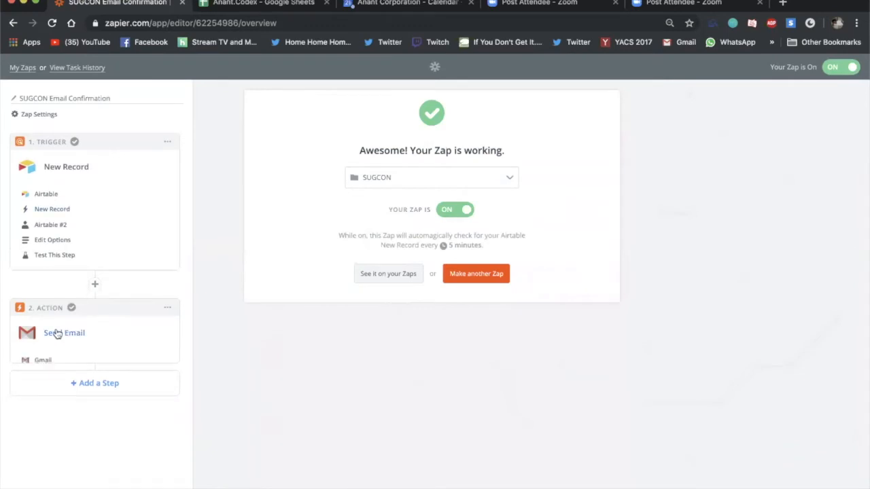
left_click(68, 175)
left_click(60, 170)
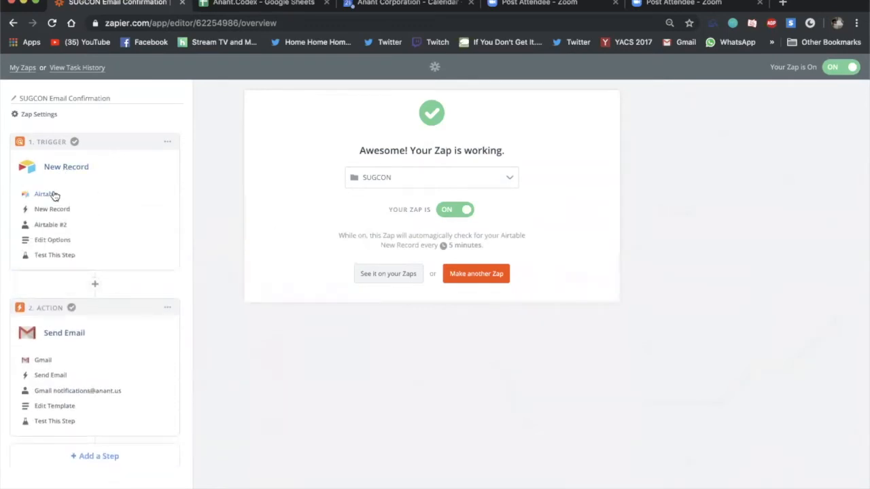
left_click(49, 195)
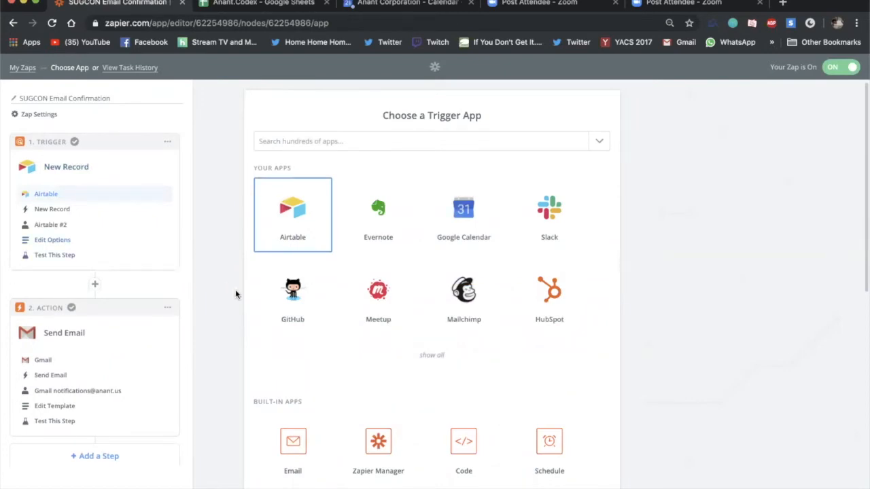
scroll(243, 388, "down", 5)
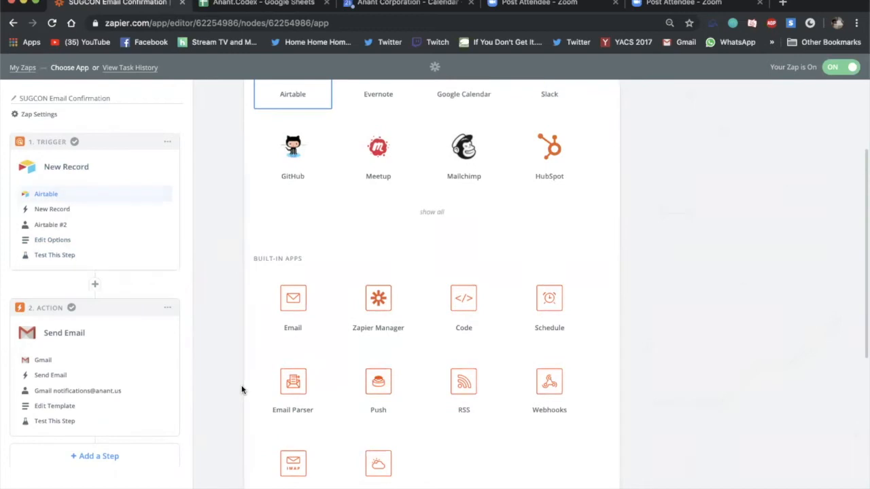
scroll(652, 485, "down", 3)
left_click(584, 466)
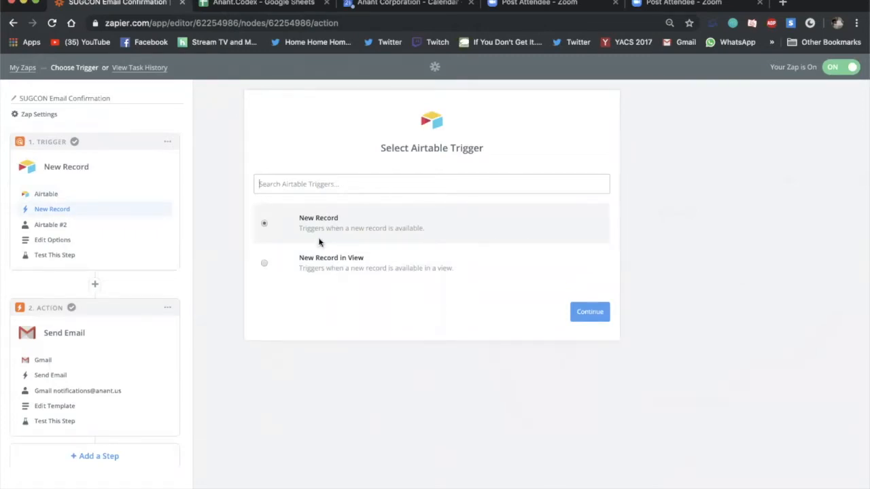
Continue with the New Record trigger and the Airtable #2 account.
left_click(600, 319)
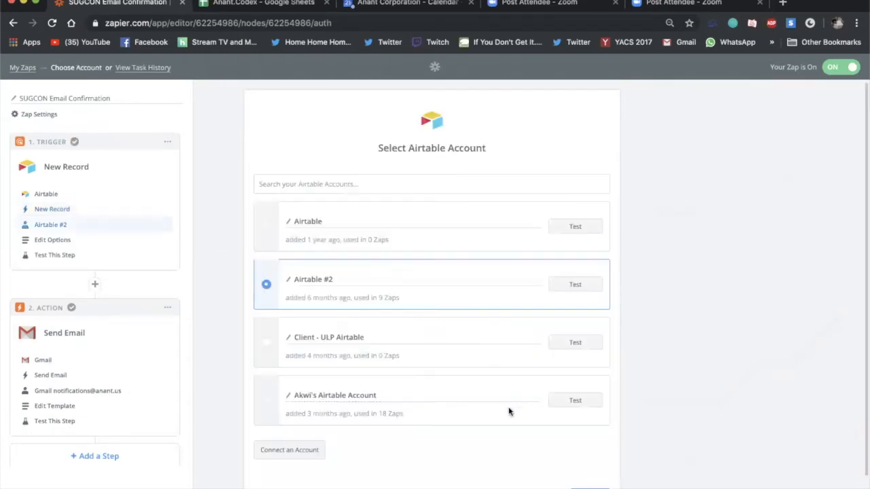
scroll(508, 408, "down", 1)
left_click(590, 458)
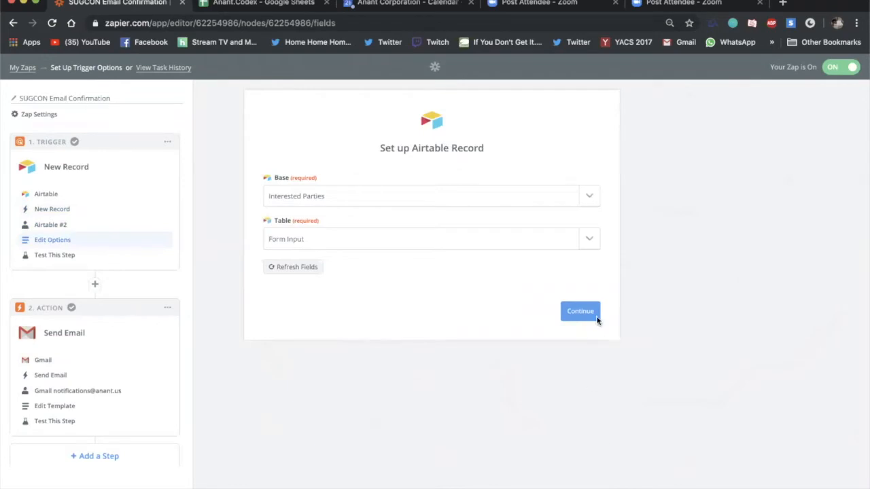
Examine the trigger's Base and Table settings, and complete the trigger walkthrough with sample Record A.
left_click_drag(256, 178, 348, 181)
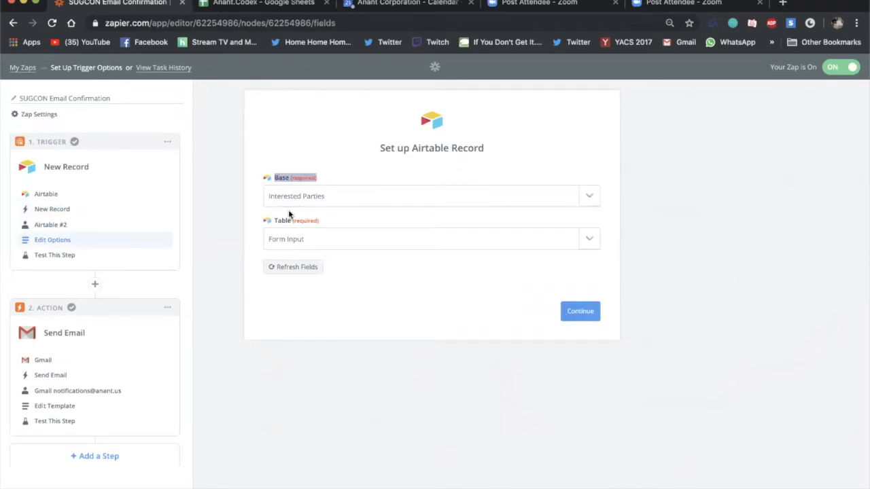
left_click_drag(272, 220, 367, 231)
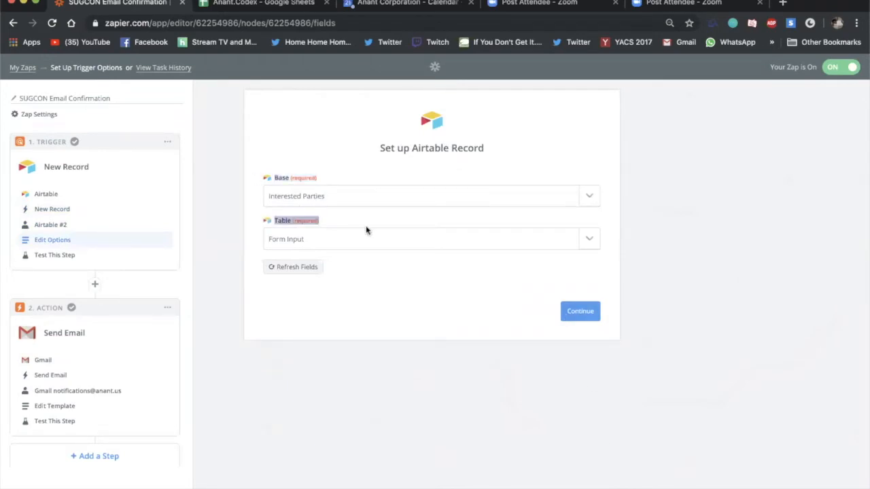
left_click(587, 315)
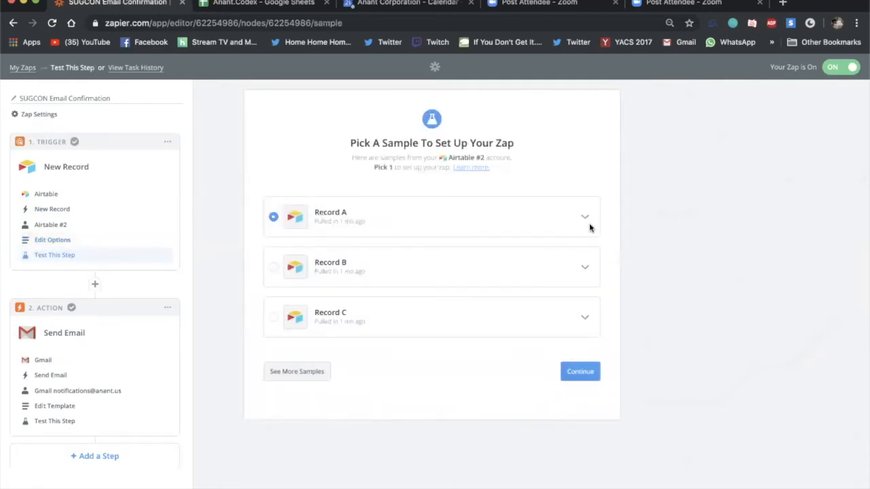
left_click(578, 377)
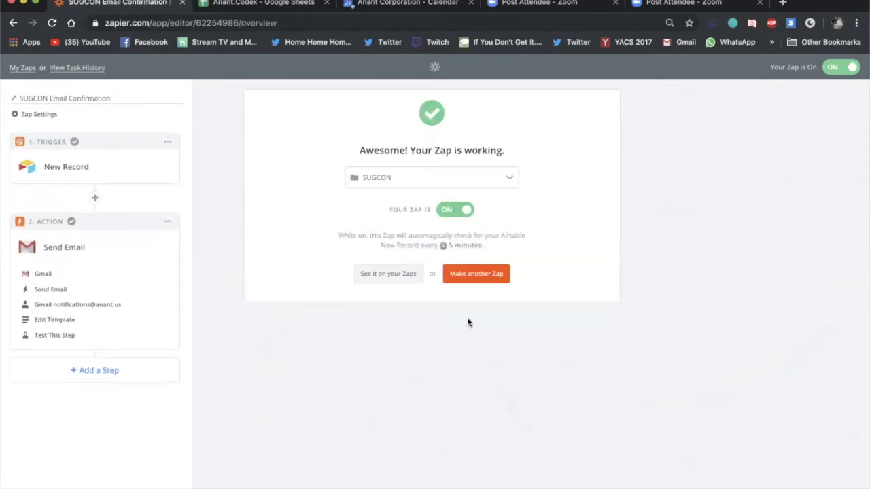
Look through the app choices of the Send Email action, keeping Gmail as the selected app, and continue.
left_click(74, 249)
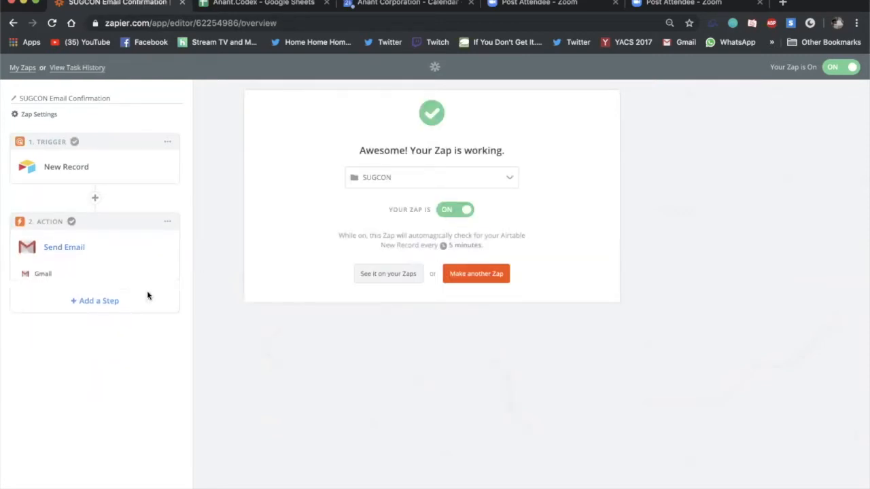
left_click(58, 246)
left_click(41, 276)
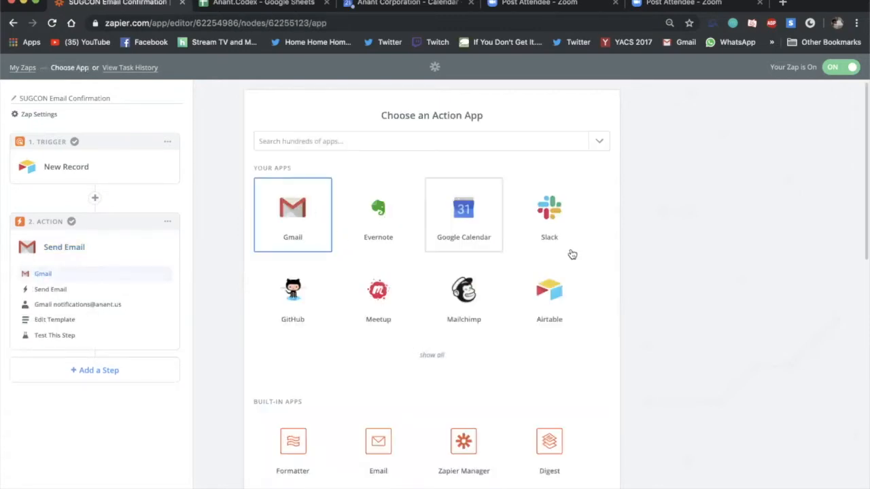
left_click(406, 144)
scroll(455, 287, "down", 15)
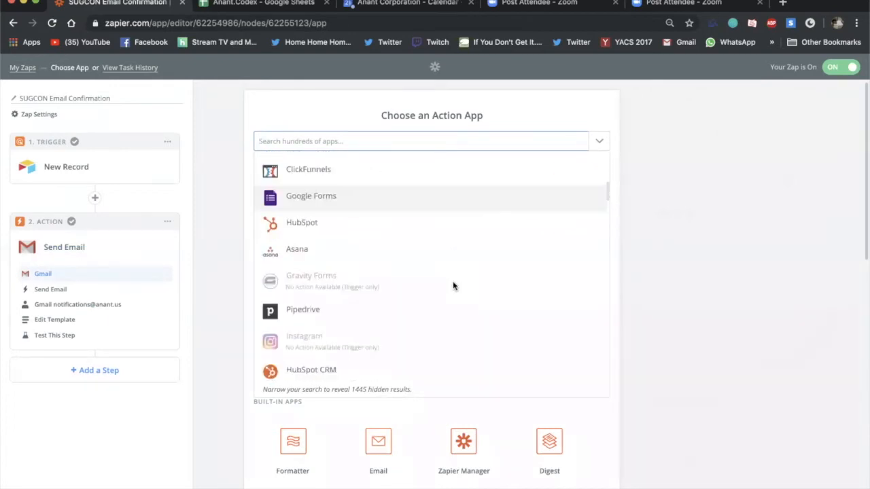
left_click(722, 247)
scroll(705, 292, "down", 4)
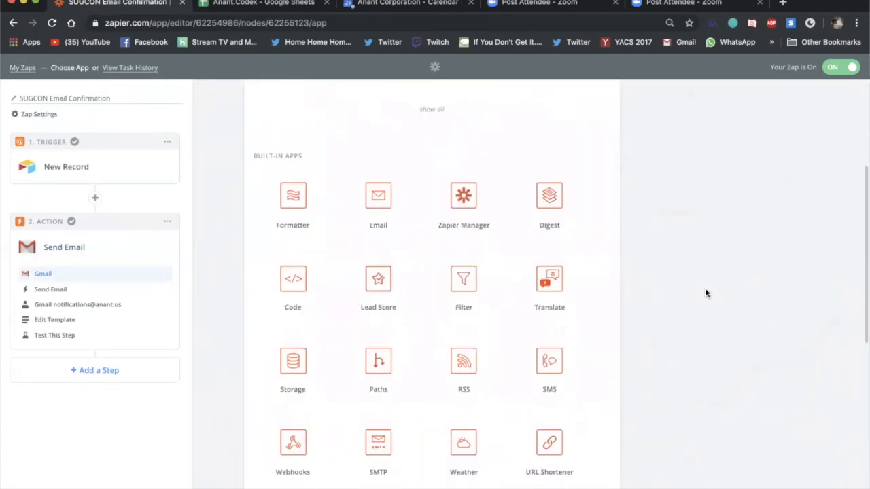
scroll(705, 293, "down", 5)
left_click(589, 456)
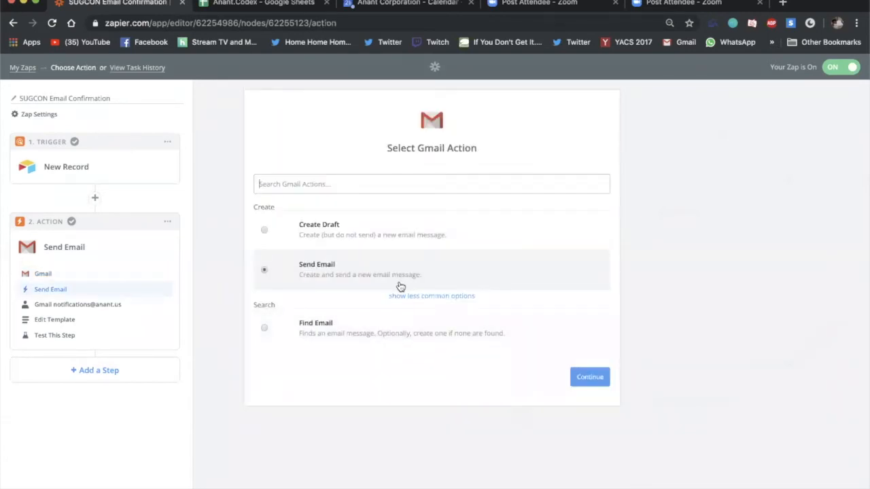
Continue with the Send Email action and the connected Gmail notifications account.
left_click(589, 378)
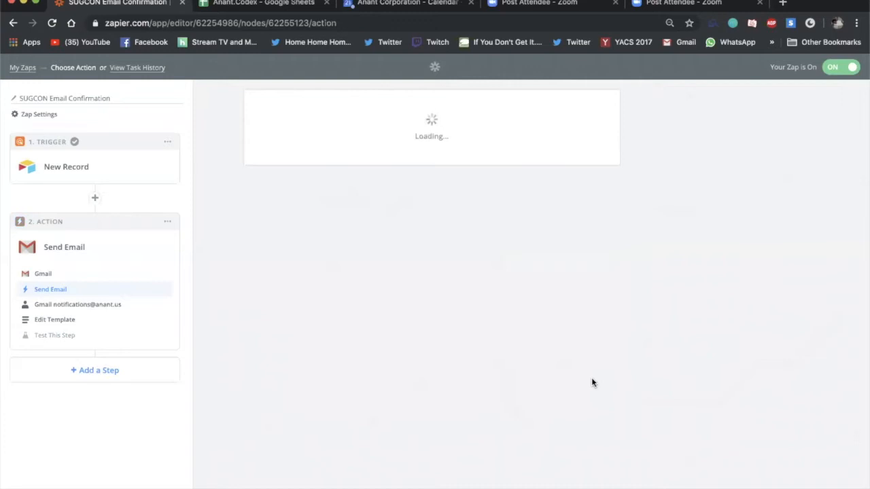
scroll(578, 458, "down", 2)
scroll(579, 457, "down", 1)
left_click(587, 459)
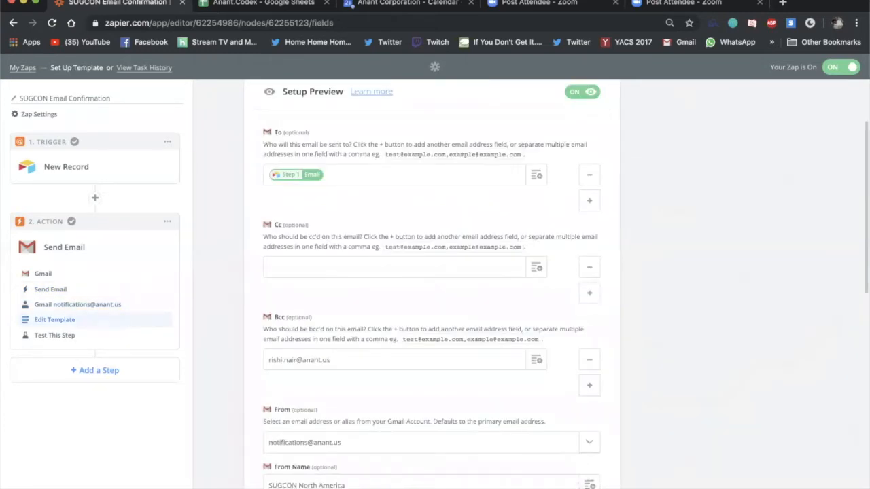
Review the email template's recipient, From Name, Subject and Body fields, and continue to the test stage.
scroll(410, 403, "down", 5)
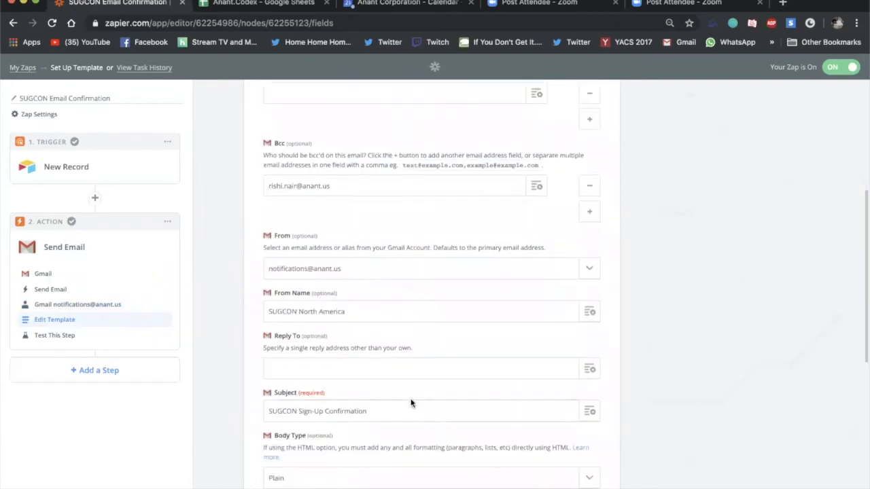
scroll(411, 400, "up", 5)
scroll(412, 408, "down", 4)
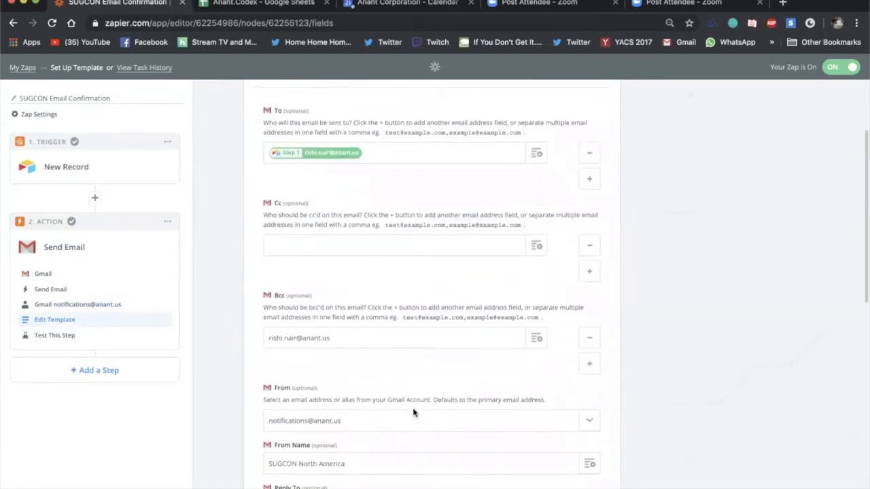
left_click_drag(356, 324, 271, 324)
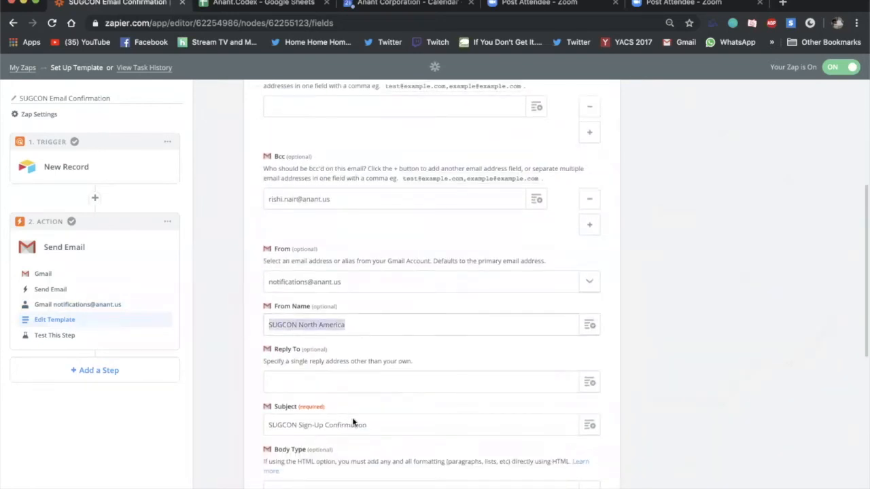
scroll(381, 427, "down", 6)
left_click_drag(359, 401, 259, 337)
left_click(385, 361)
scroll(385, 361, "down", 5)
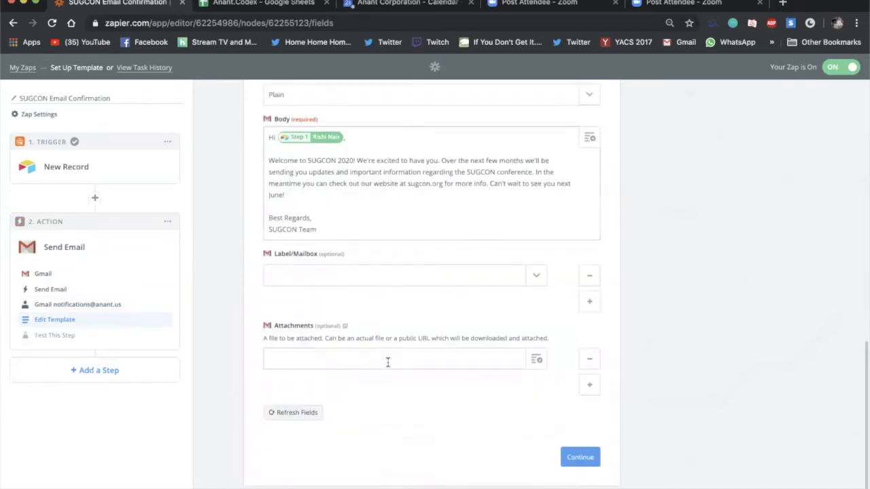
left_click(580, 455)
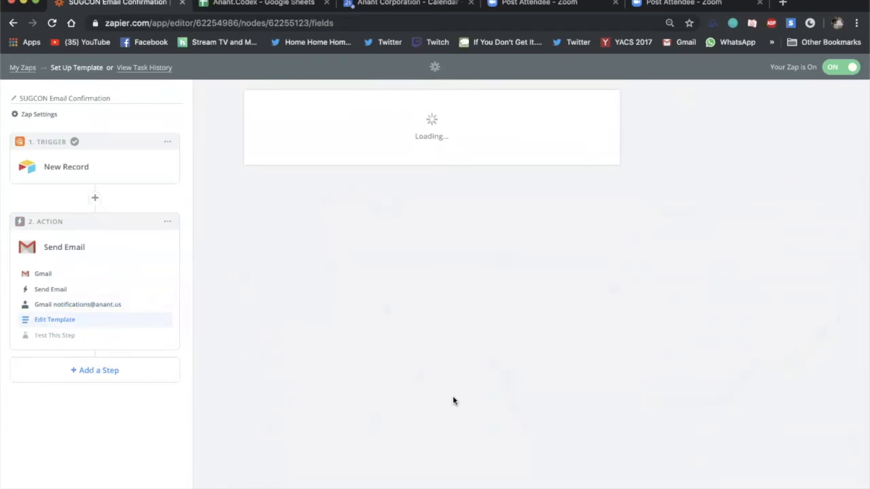
Review the sample email data and send the test email to Gmail.
scroll(331, 270, "down", 1)
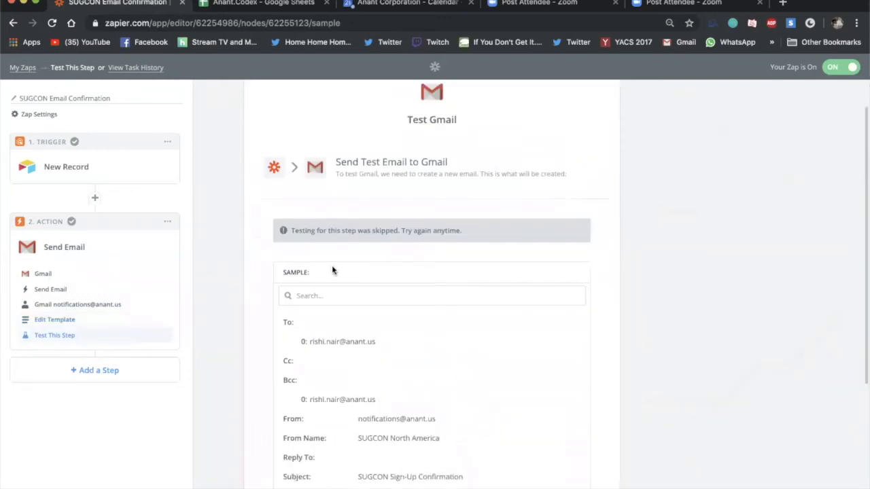
scroll(347, 278, "down", 3)
left_click(295, 438)
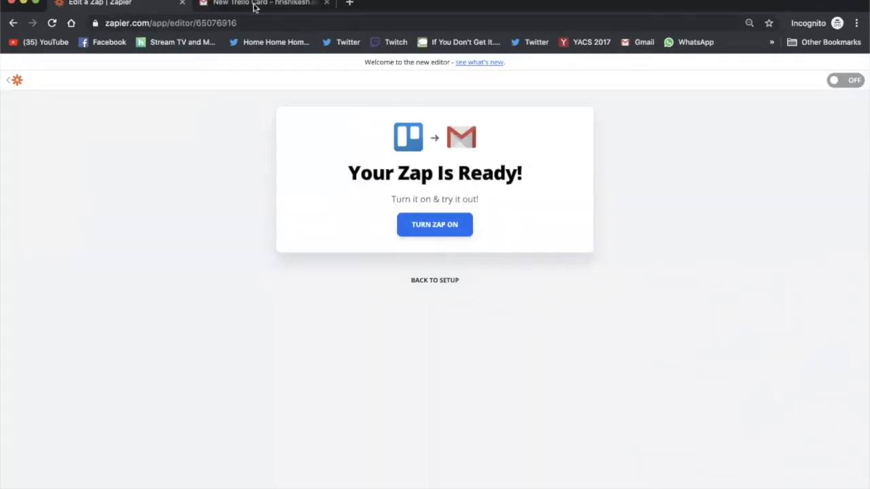
Switch to the Gmail inbox and open the SUGCON Sign-Up Confirmation email from SUGCON North America.
left_click(255, 5)
left_click(85, 150)
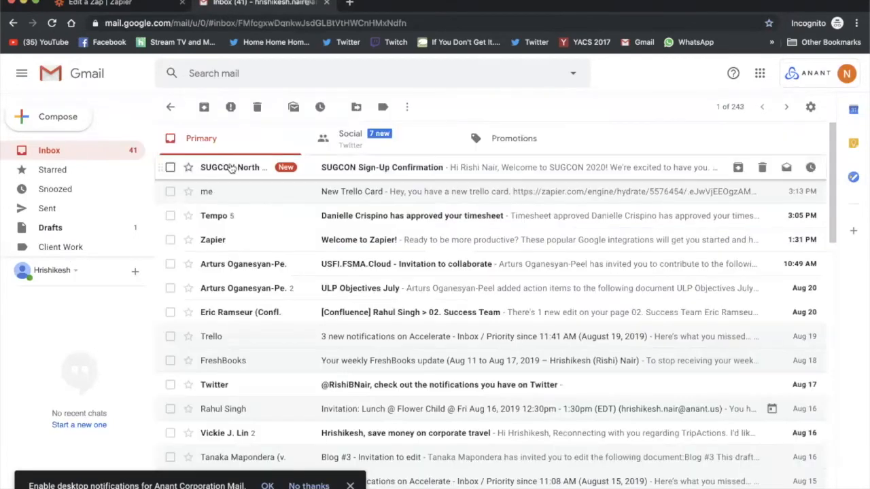
left_click(231, 169)
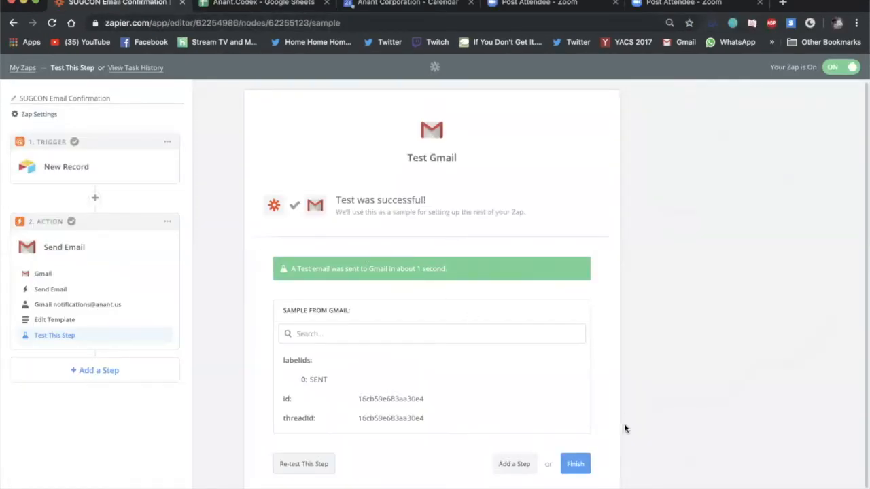
Finish the SUGCON Email Confirmation Zap setup and return to the list of Zaps.
left_click(575, 463)
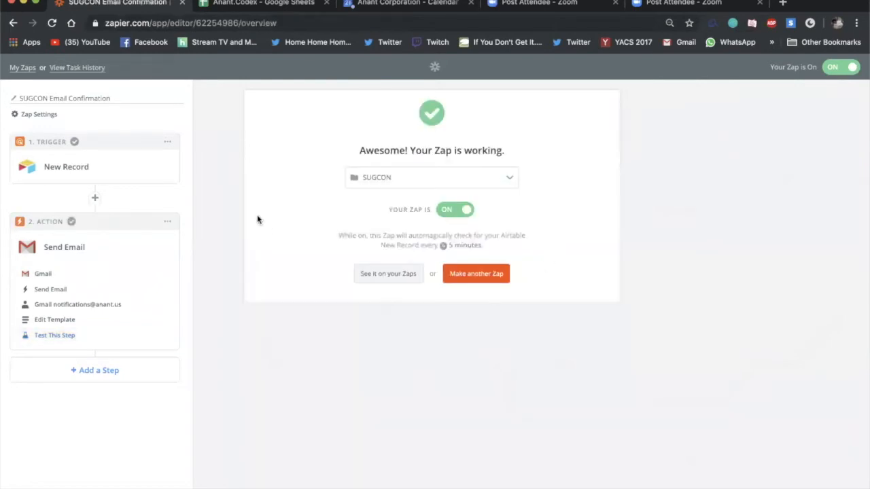
left_click(22, 67)
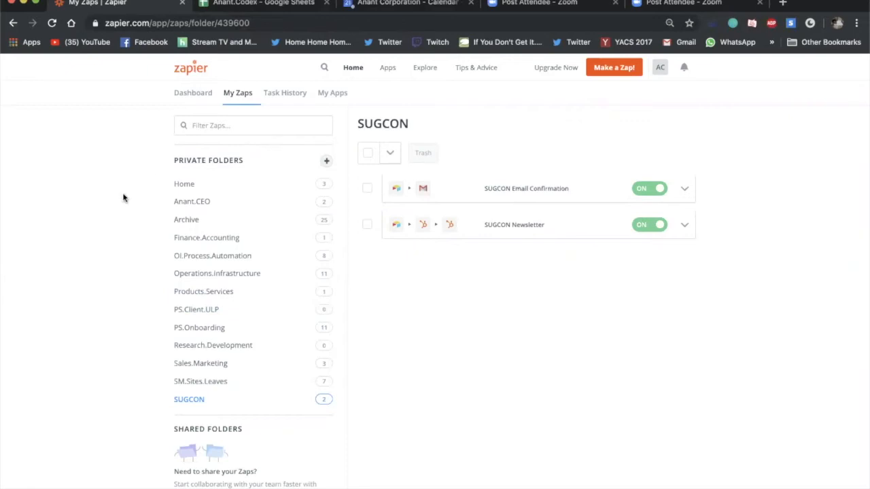
Switch to the Zapier Template presentation in Google Slides.
key("super+Tab")
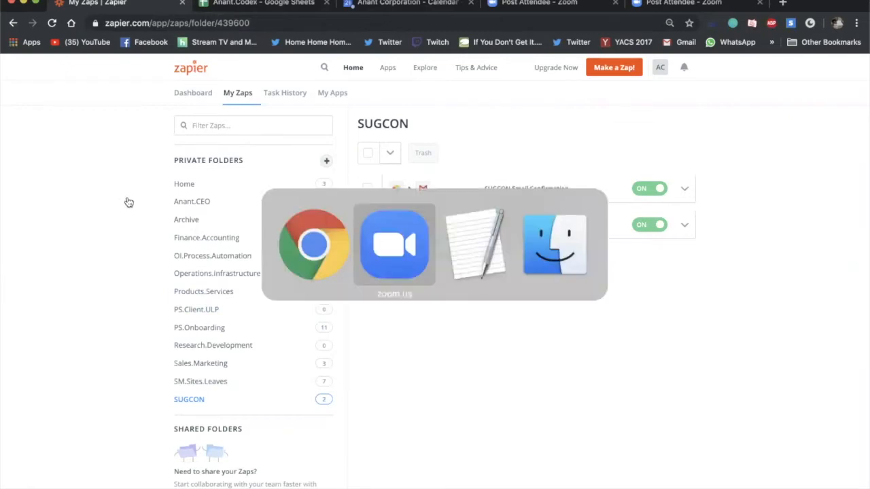
key("super+grave")
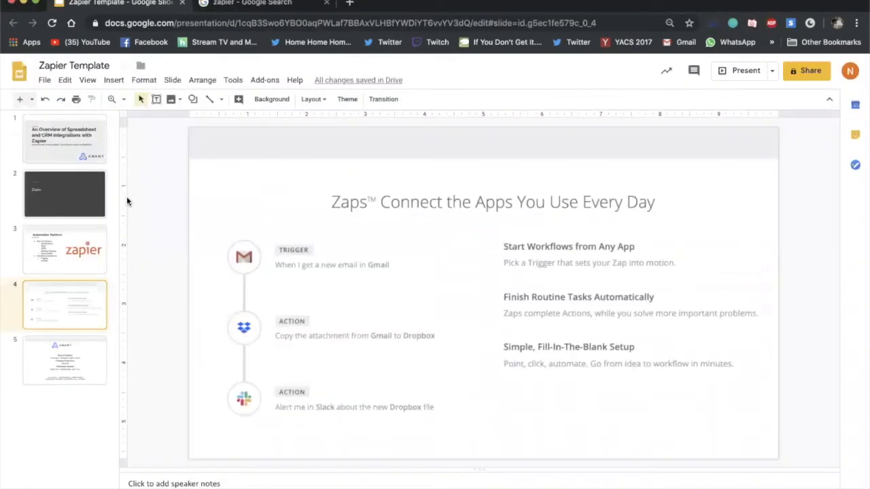
mouse_move(380, 486)
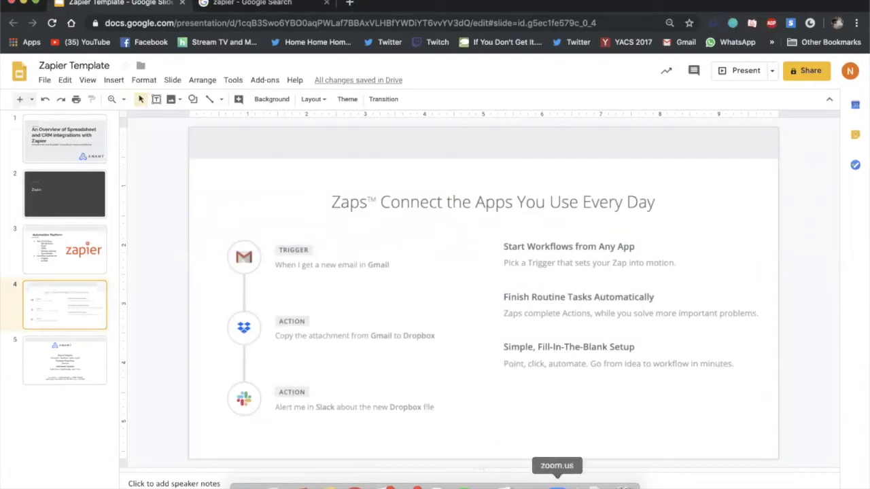